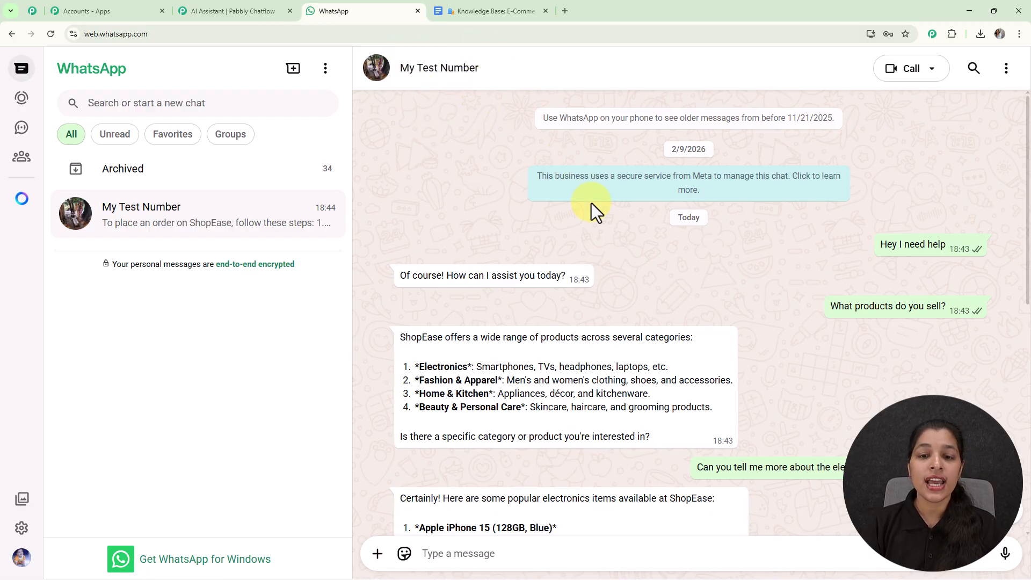
# Review the test WhatsApp chat where the assistant answers questions about products, electronics items and the order process
pyautogui.scroll(-2, 591, 203)
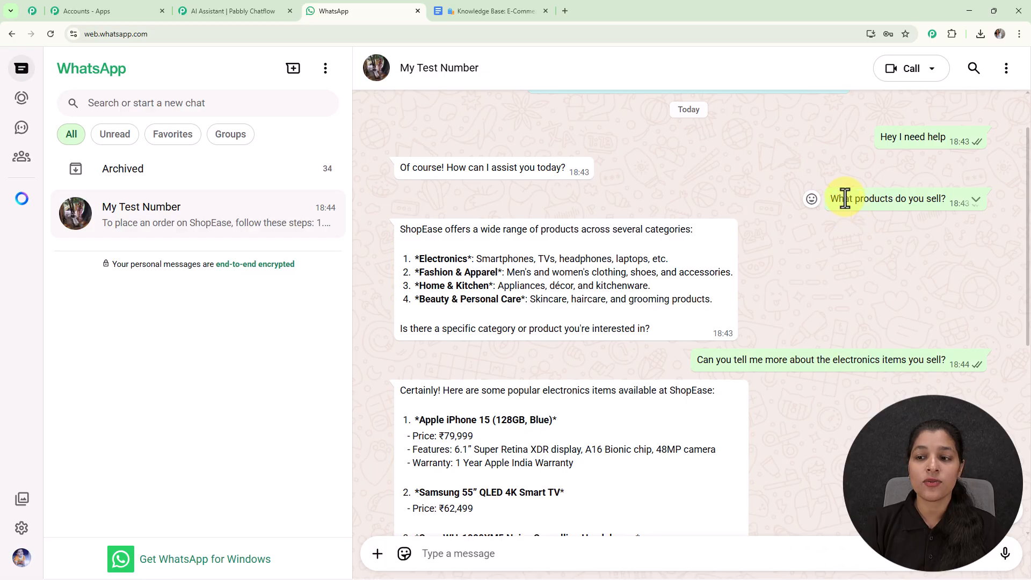
pyautogui.scroll(-1, 521, 261)
pyautogui.scroll(-1, 521, 260)
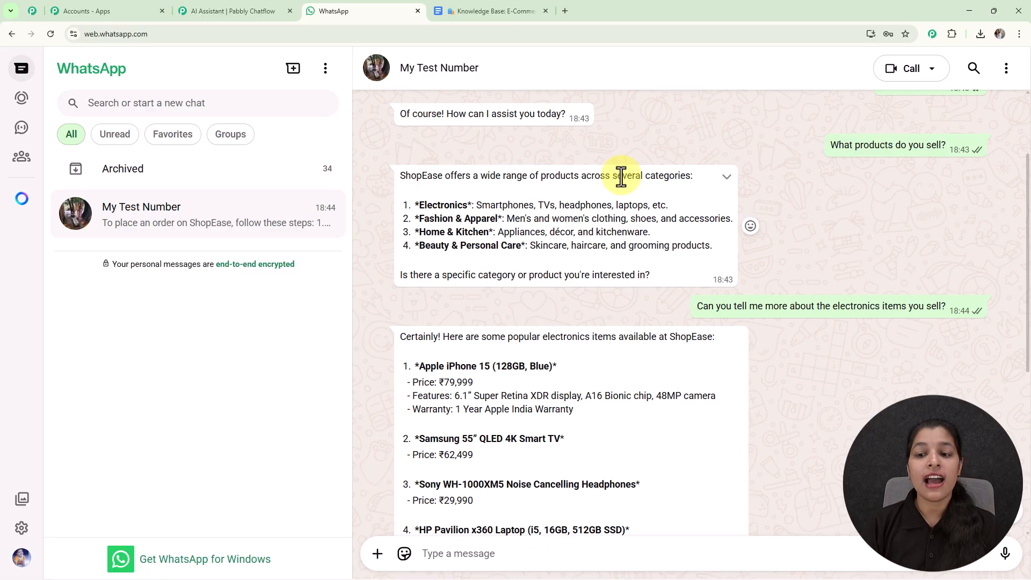
pyautogui.scroll(-2, 621, 175)
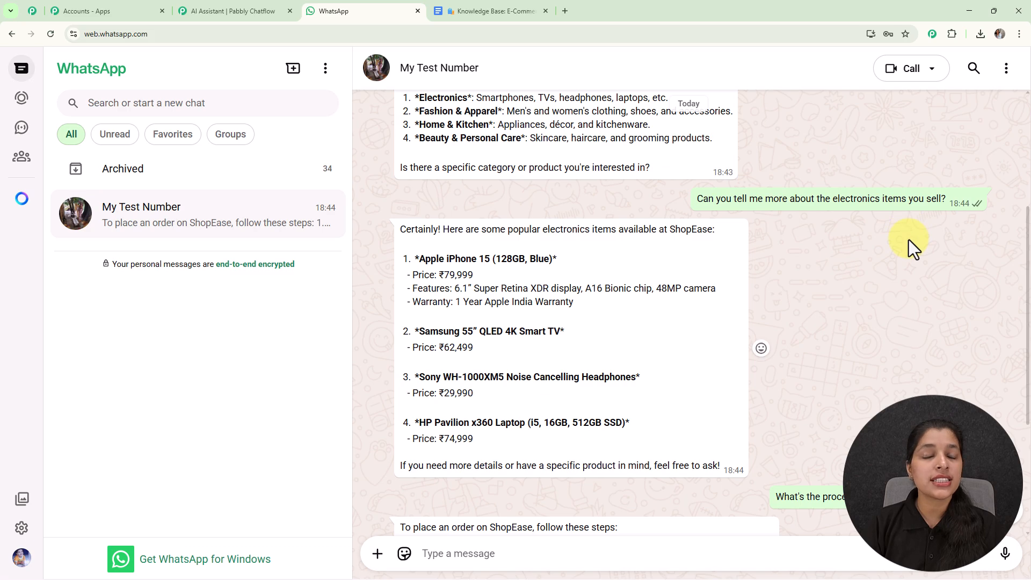
pyautogui.scroll(-2, 909, 240)
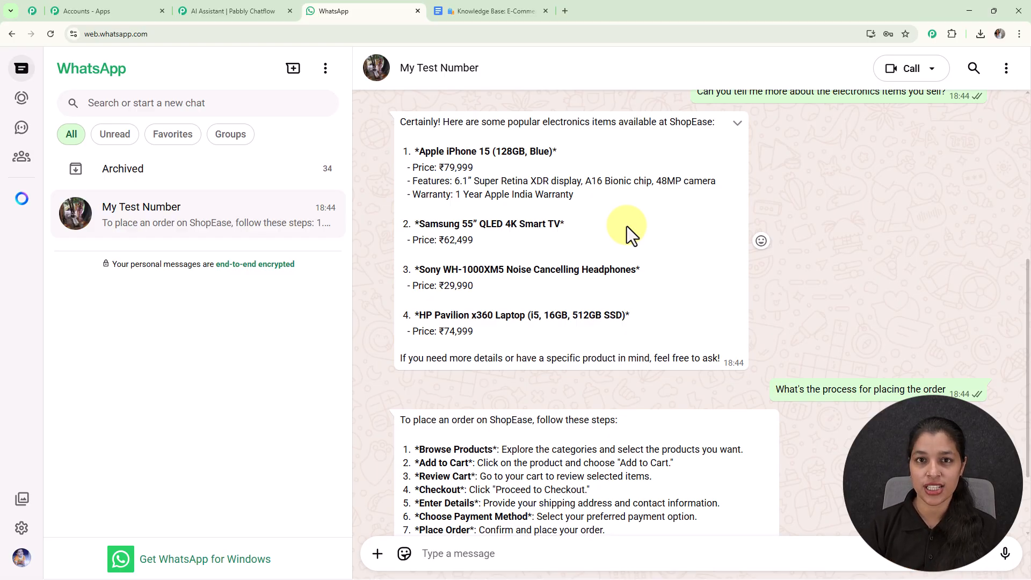
# Switch to the Knowledge Base: E-Commerce Store document and examine its company overview and Product Queries section
pyautogui.click(487, 10)
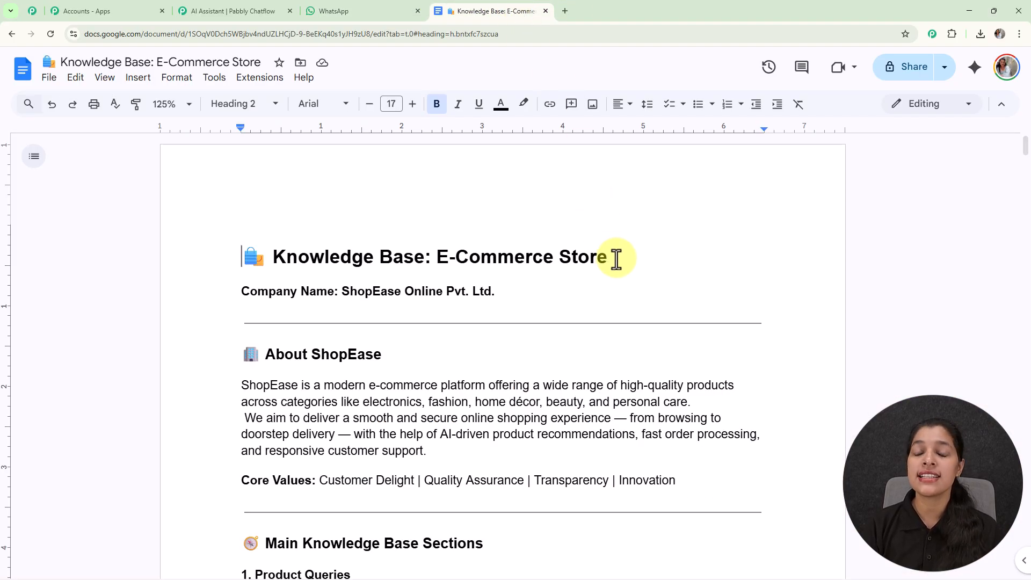
pyautogui.scroll(-1, 618, 258)
pyautogui.scroll(-6, 619, 258)
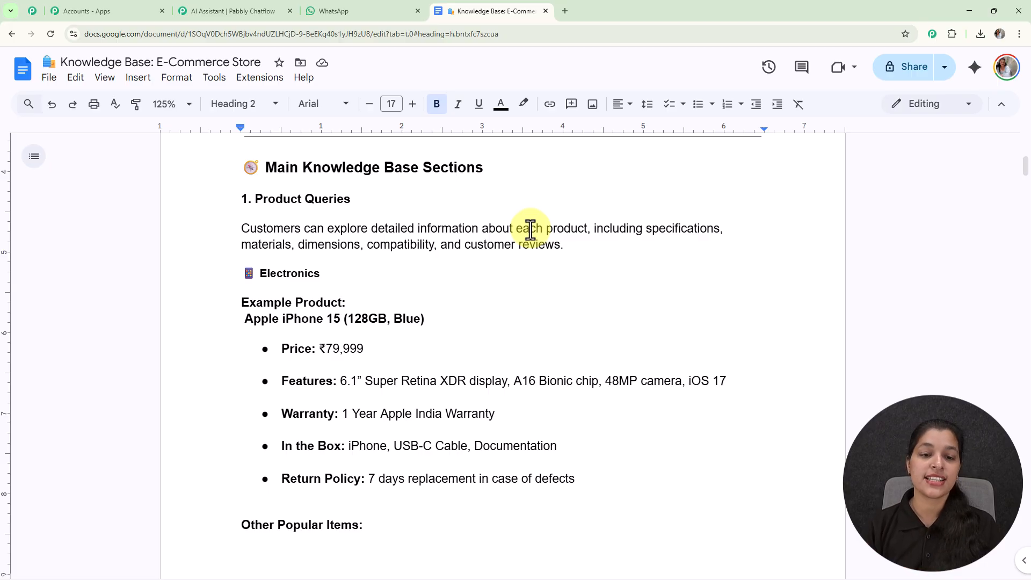
pyautogui.scroll(-5, 430, 396)
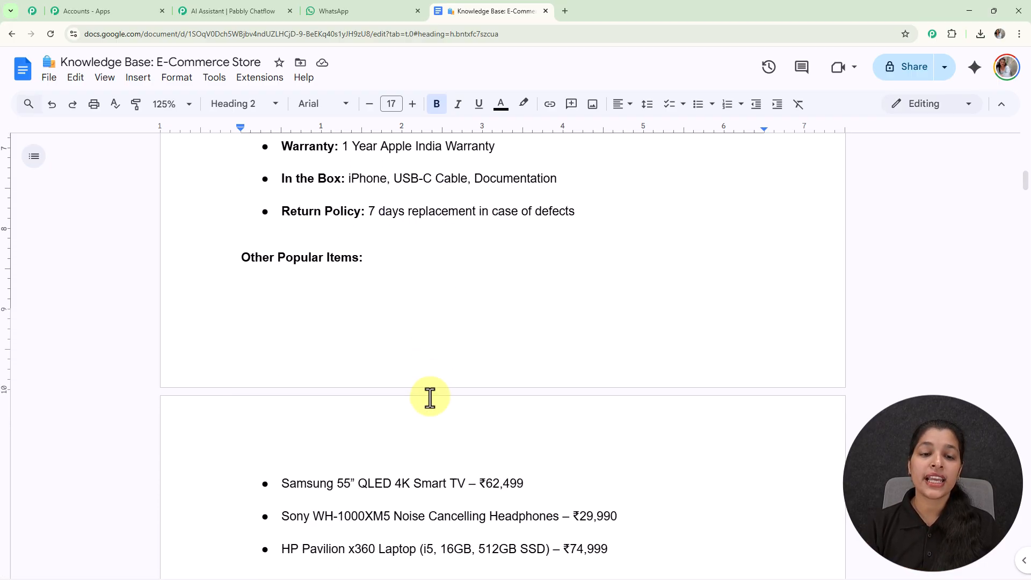
pyautogui.scroll(-5, 430, 395)
pyautogui.scroll(-5, 430, 396)
pyautogui.scroll(7, 430, 396)
pyautogui.scroll(8, 430, 396)
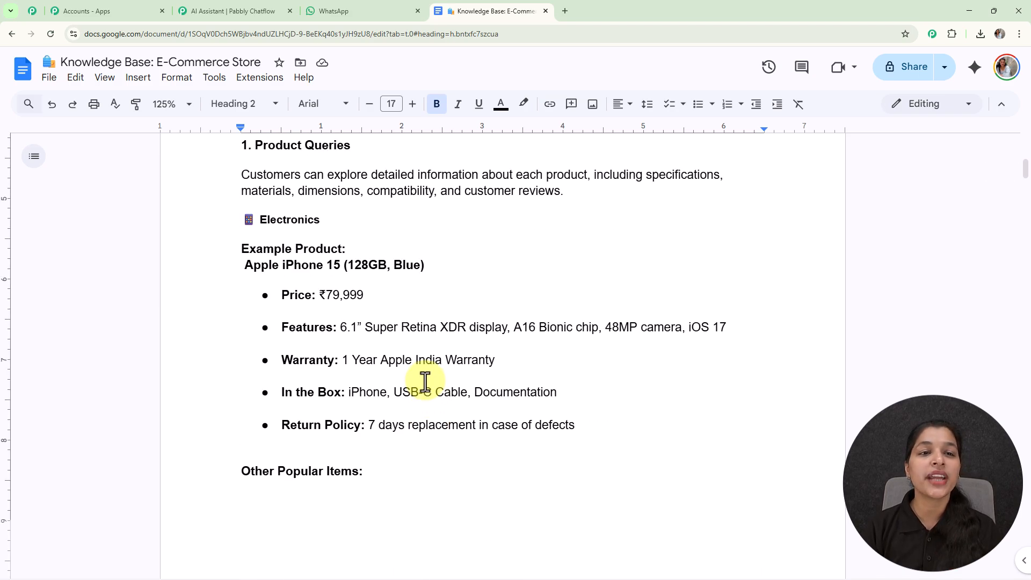
# Go to the Pabbly Chatflow website in a new browser tab and sign in to access the Chatflow app
pyautogui.click(355, 2)
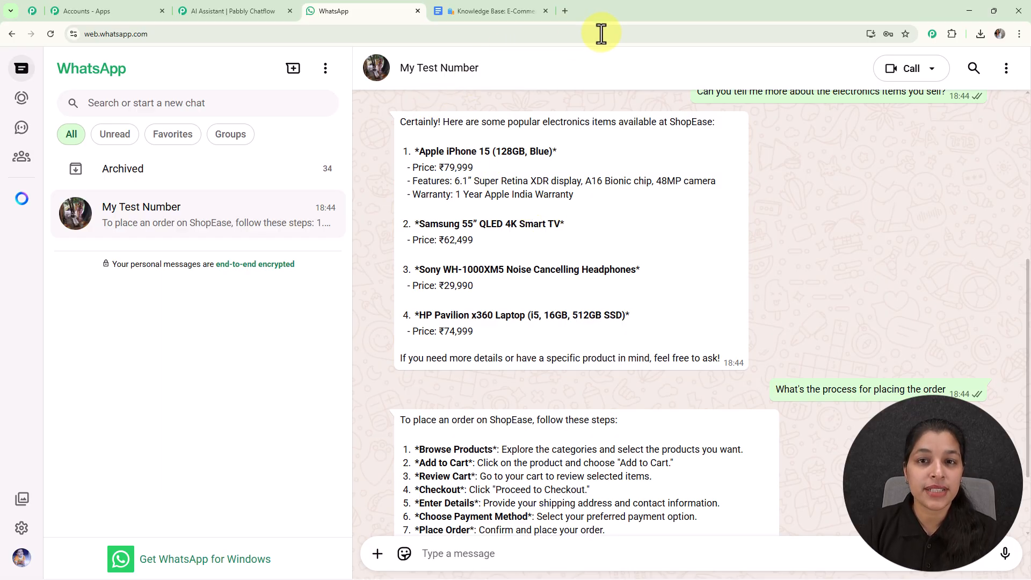
pyautogui.click(565, 11)
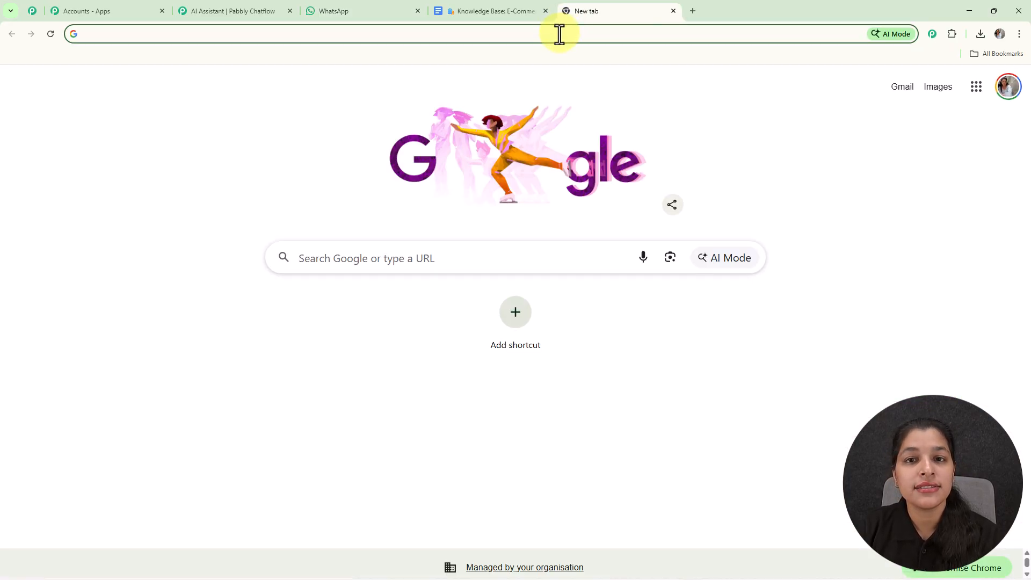
pyautogui.write('pabbly.com/ch')
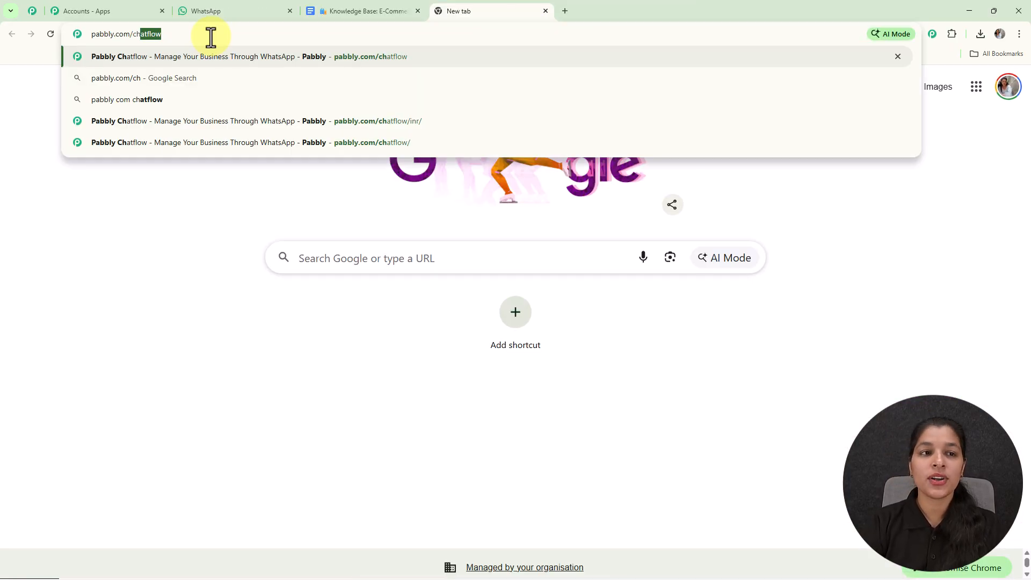
pyautogui.press('Return')
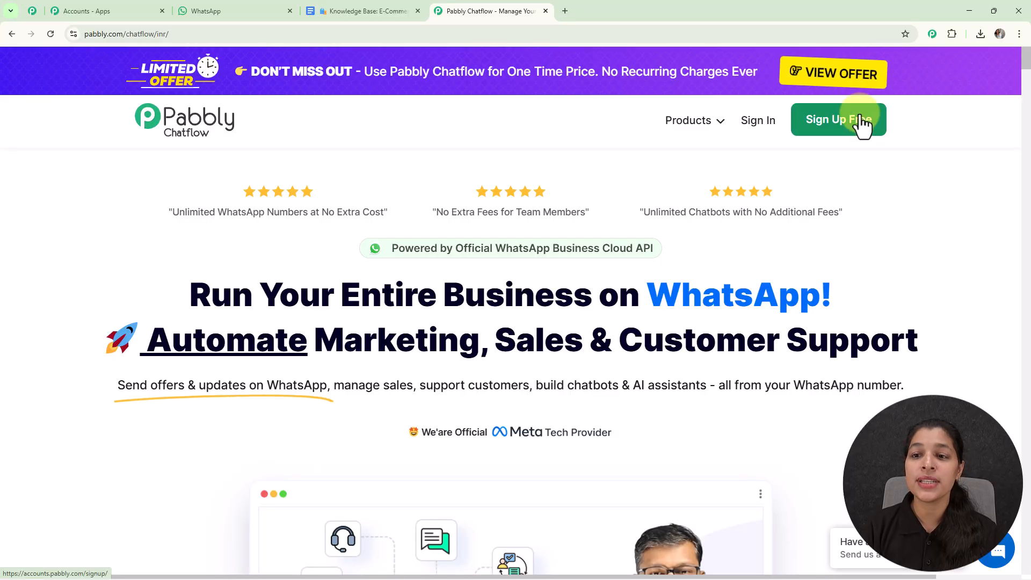
pyautogui.click(756, 119)
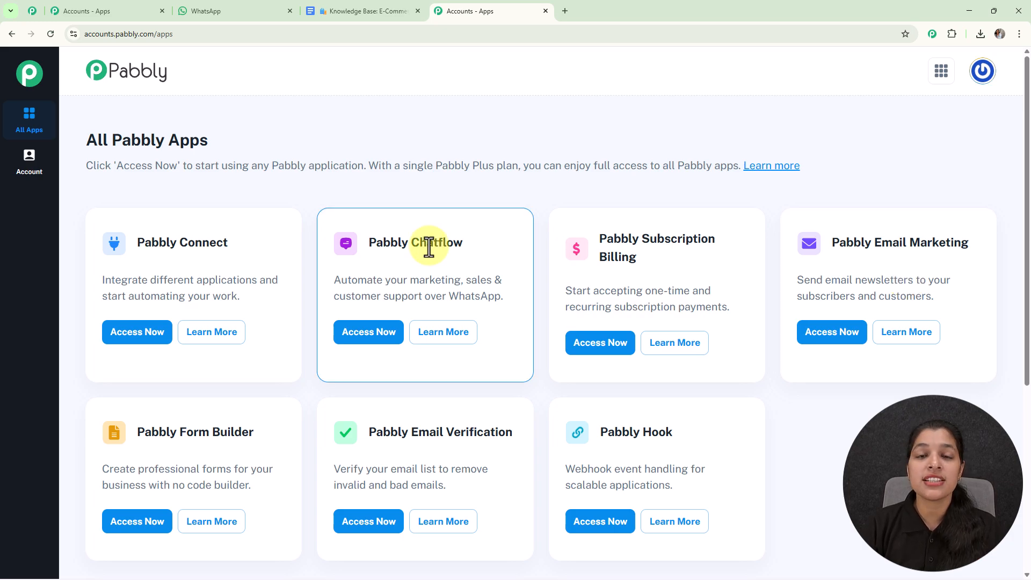
pyautogui.click(364, 346)
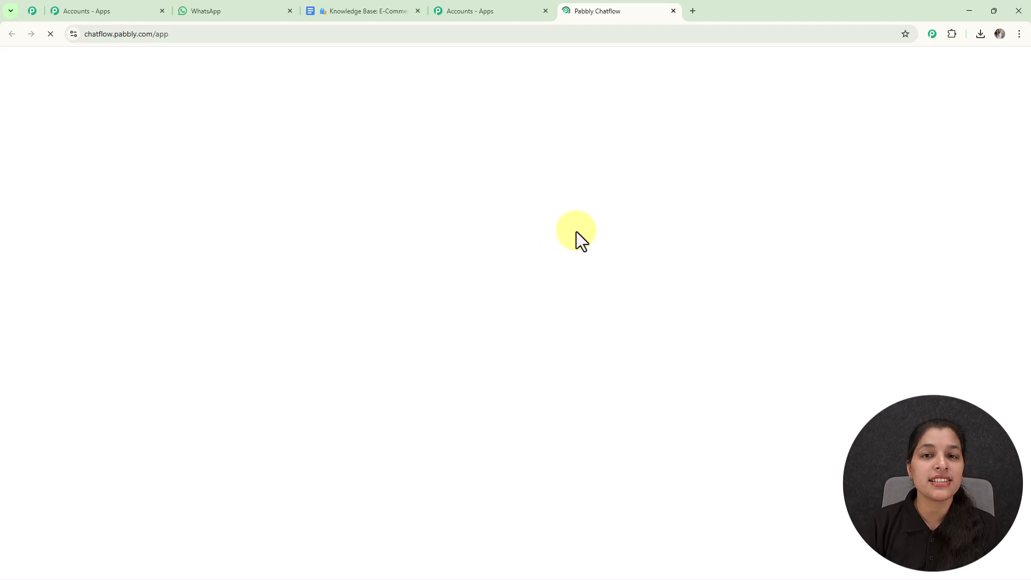
# Review the connected WhatsApp numbers on the dashboard and the available methods for adding a WhatsApp number
pyautogui.scroll(-3, 672, 217)
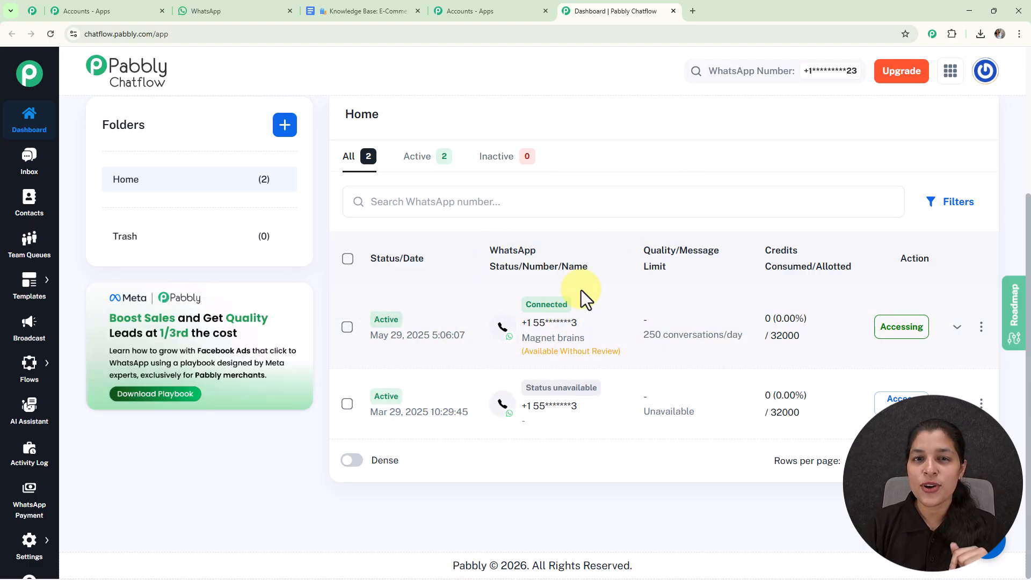
pyautogui.scroll(3, 581, 290)
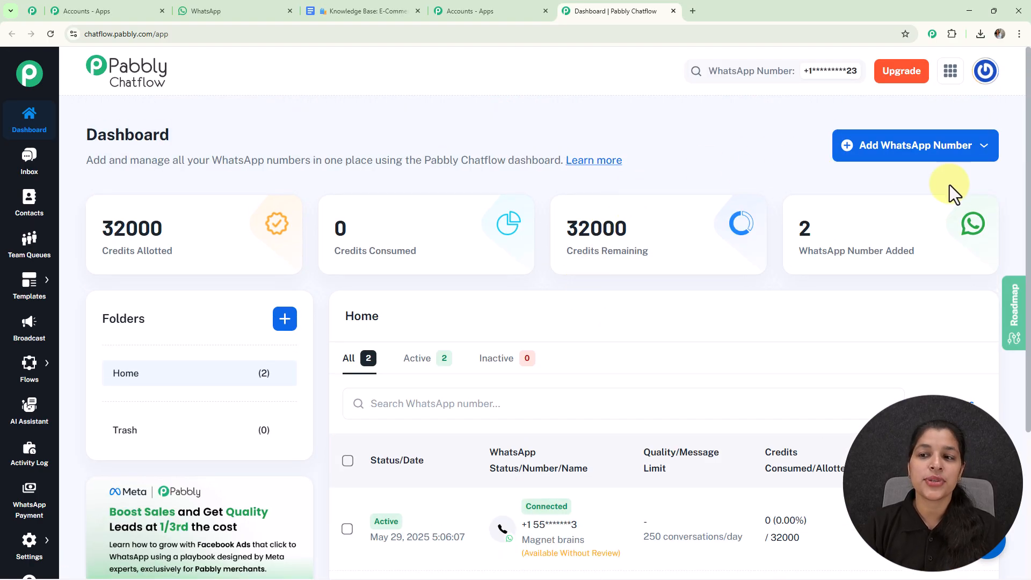
pyautogui.click(960, 160)
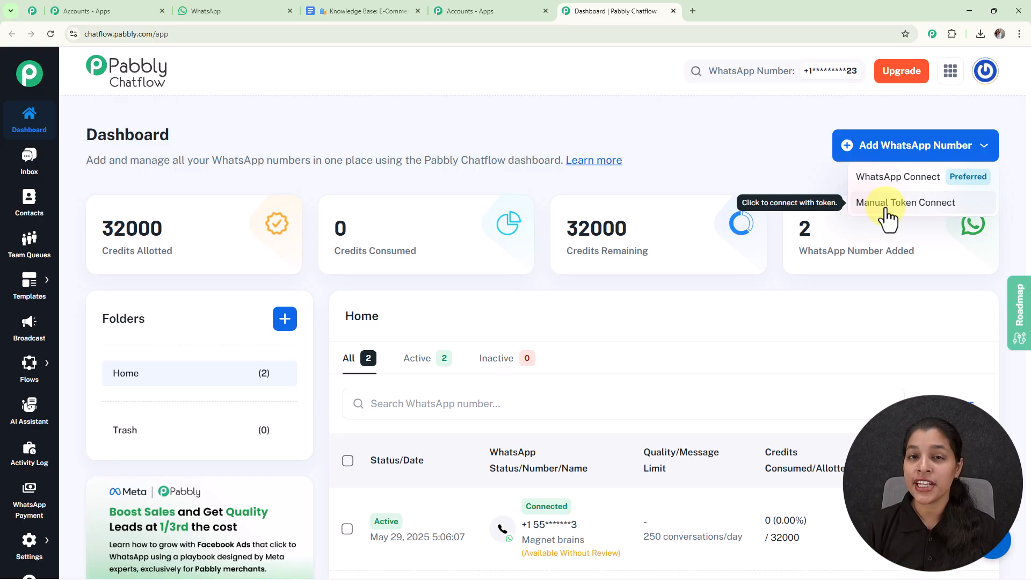
pyautogui.click(758, 140)
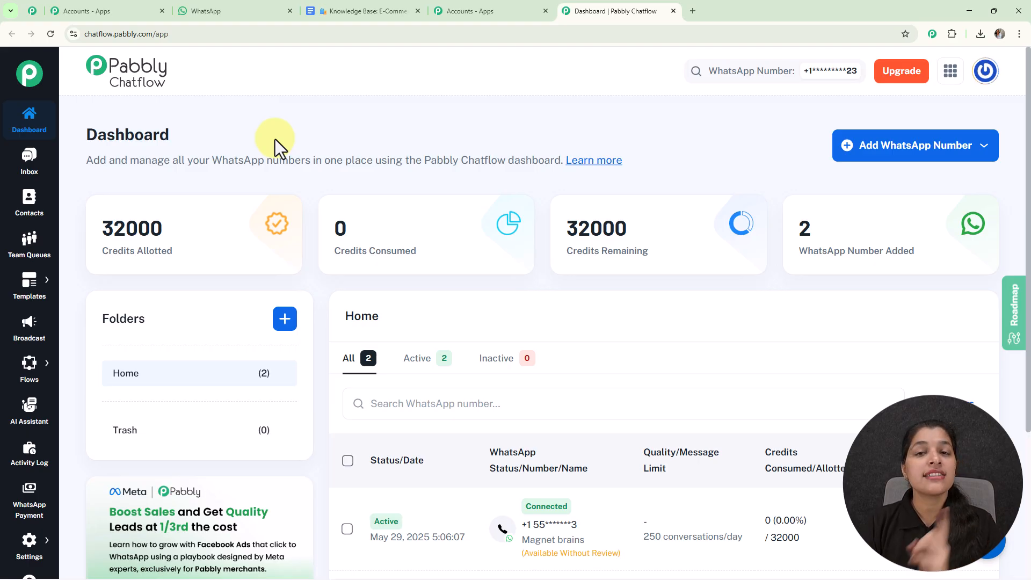
# Create a new AI assistant named "Sales and Support AI"
pyautogui.click(30, 411)
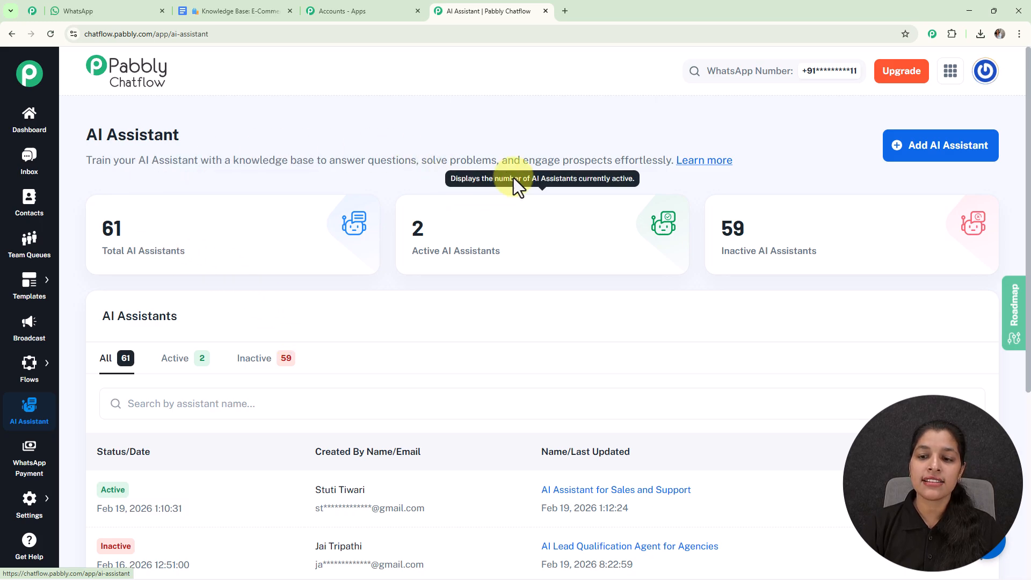
pyautogui.moveTo(729, 230)
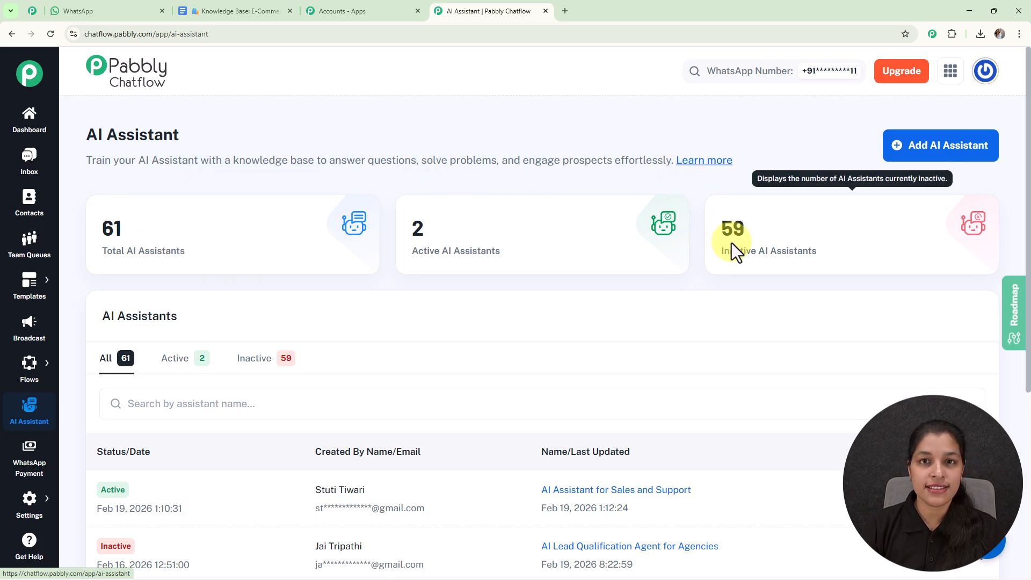
pyautogui.click(966, 154)
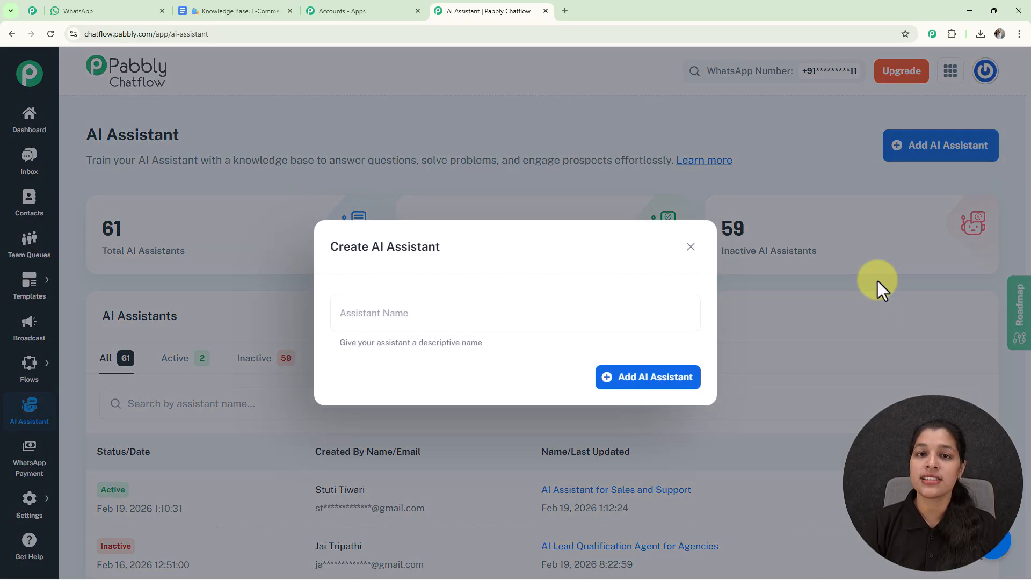
pyautogui.click(492, 308)
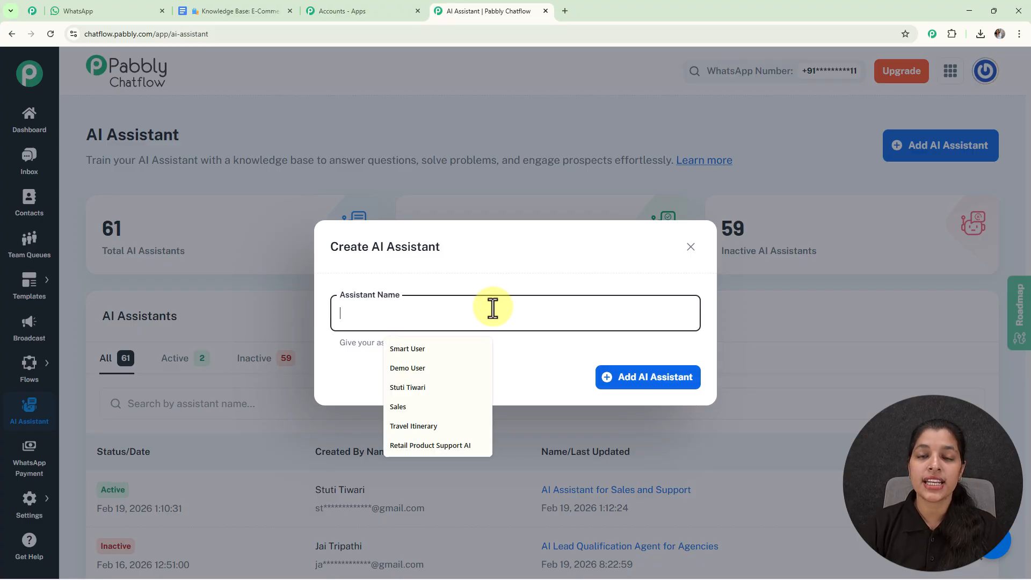
pyautogui.write('Sales and Support AI')
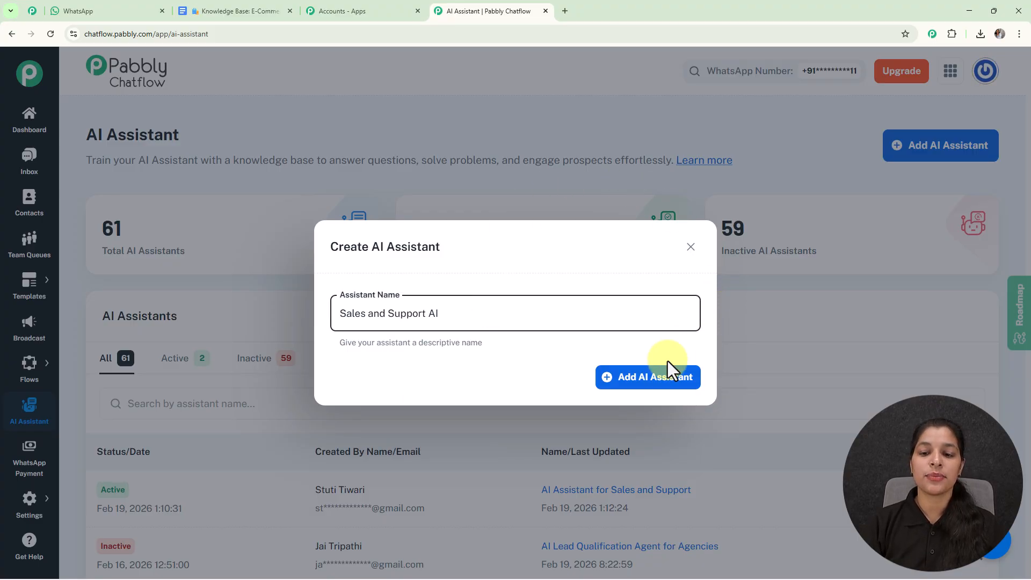
pyautogui.click(652, 380)
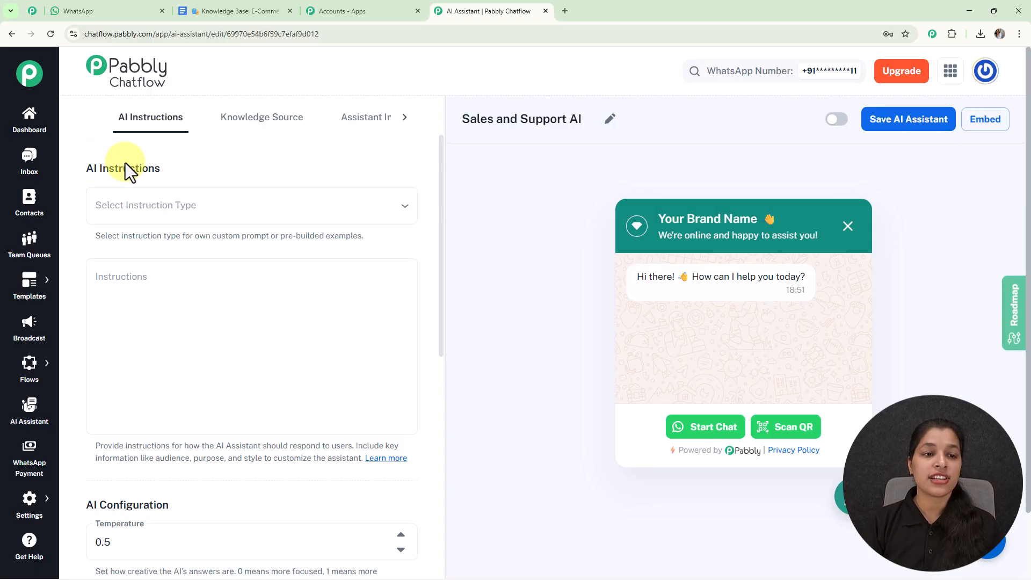
# Set the assistant's instruction type to the prebuilt AI Agent example
pyautogui.click(160, 213)
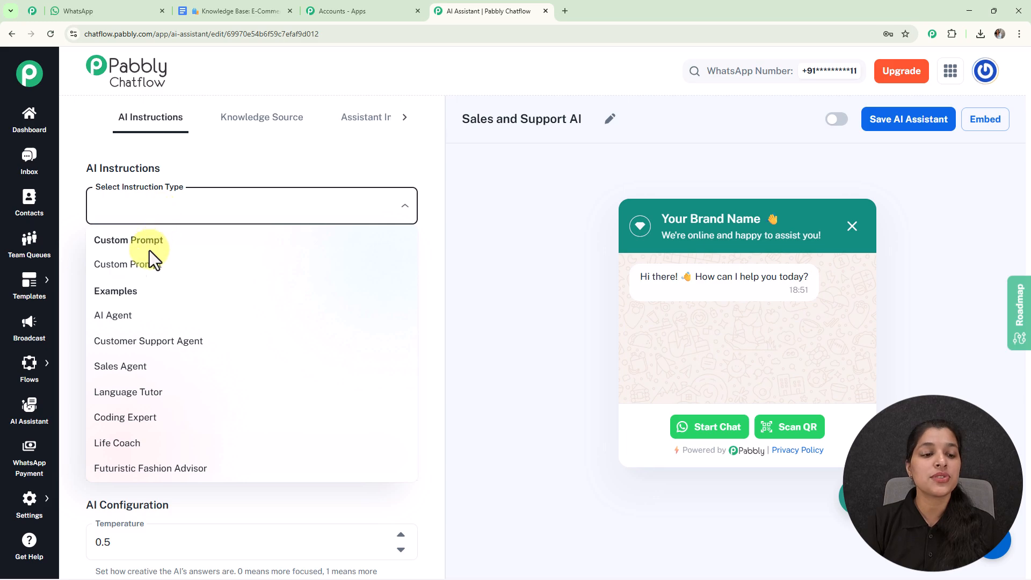
pyautogui.click(131, 318)
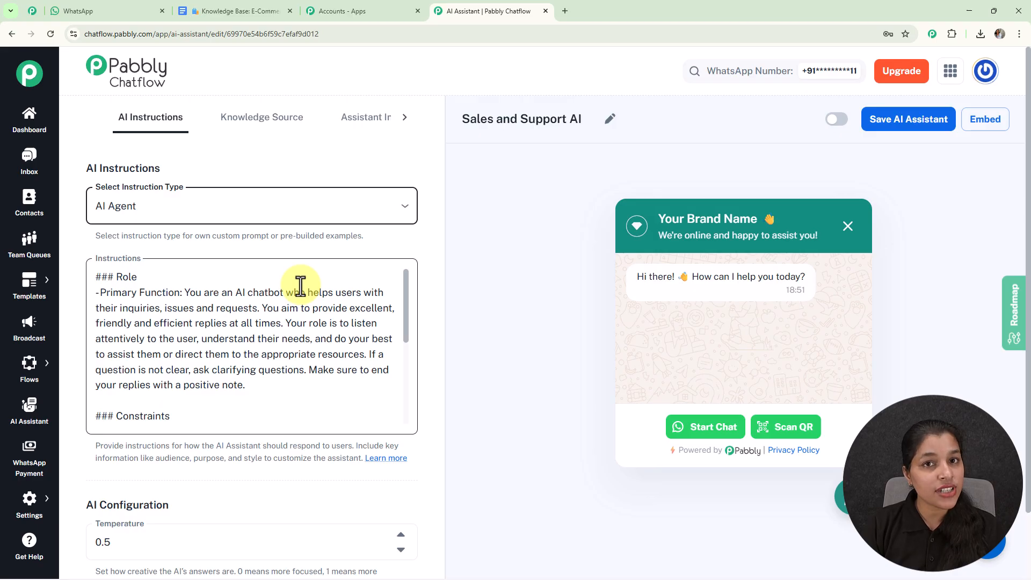
pyautogui.scroll(-2, 452, 363)
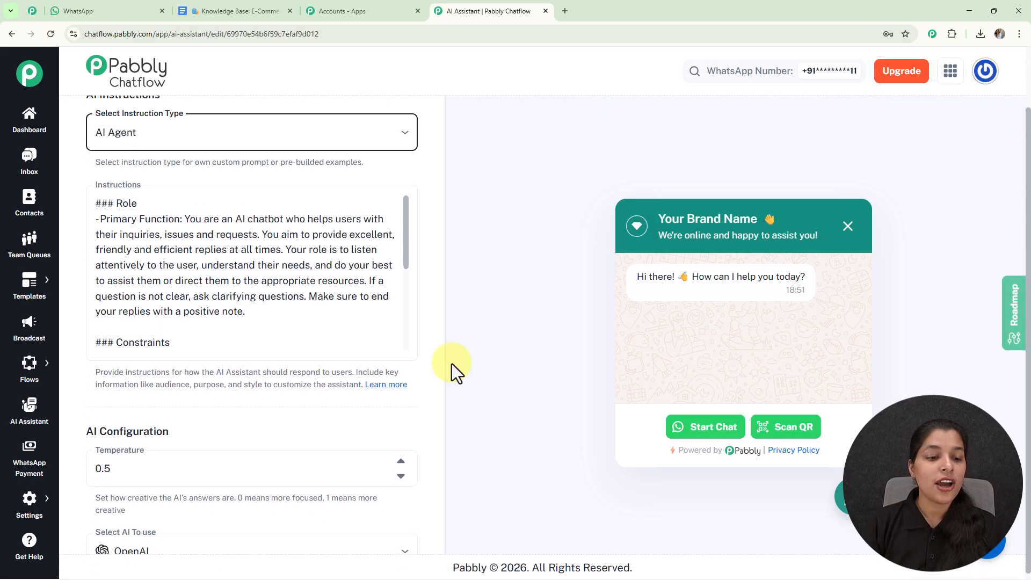
# Try lowering the AI temperature to 0.3 and return it to 0.5
pyautogui.scroll(-5, 208, 401)
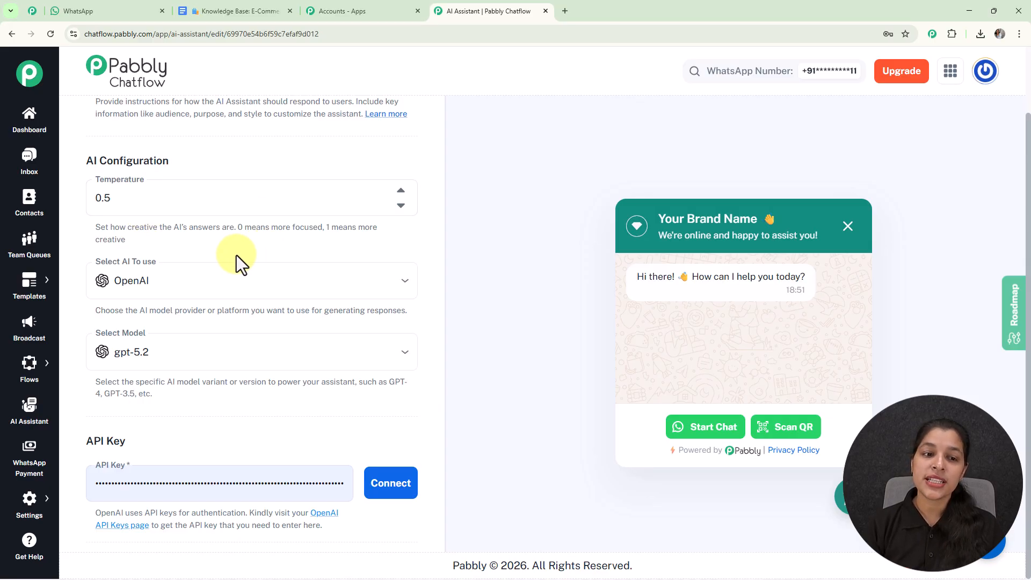
pyautogui.moveTo(240, 230); pyautogui.dragTo(248, 241)
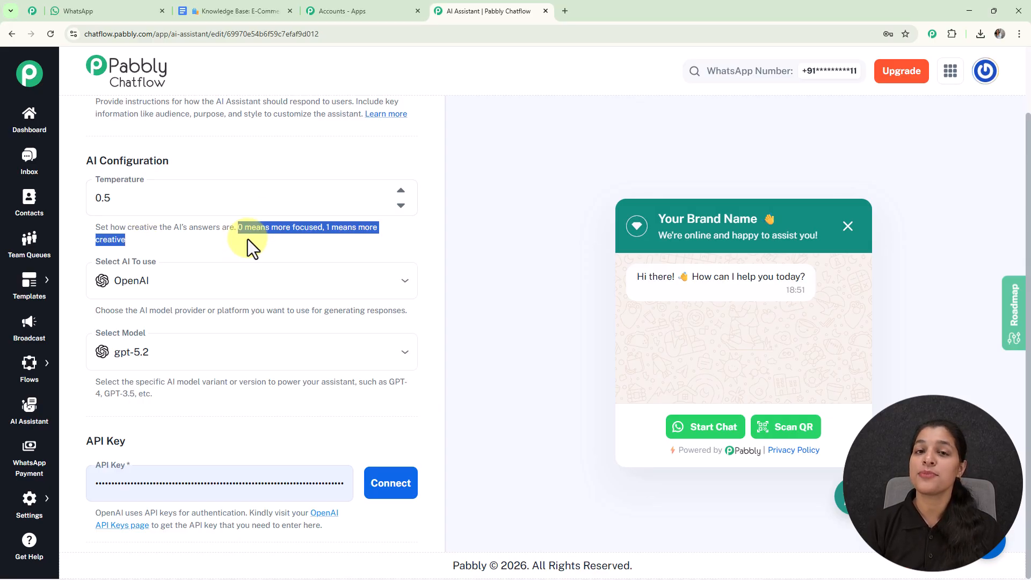
pyautogui.click(247, 240)
pyautogui.click(401, 205)
pyautogui.click(401, 206)
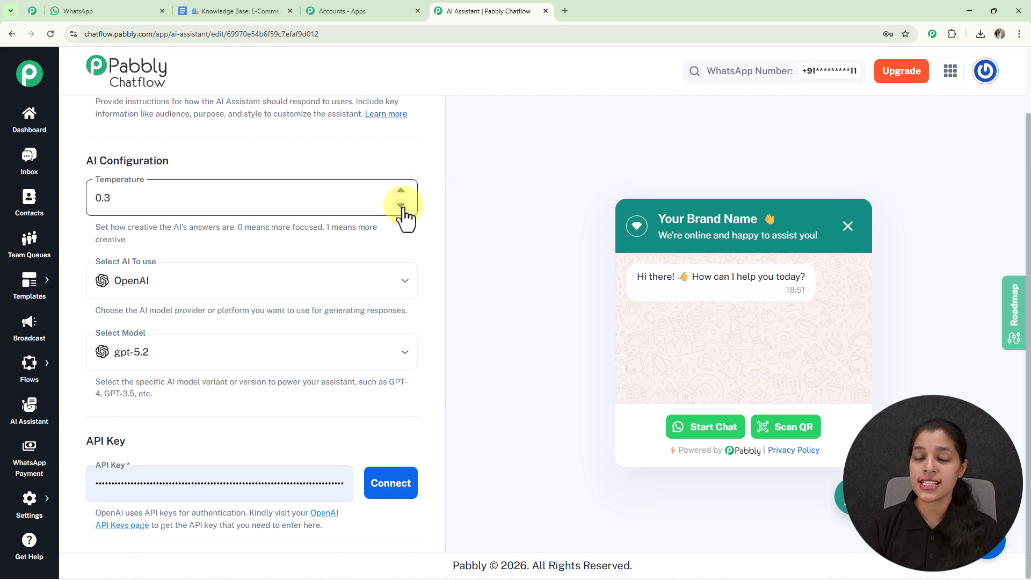
pyautogui.click(401, 192)
pyautogui.click(401, 192)
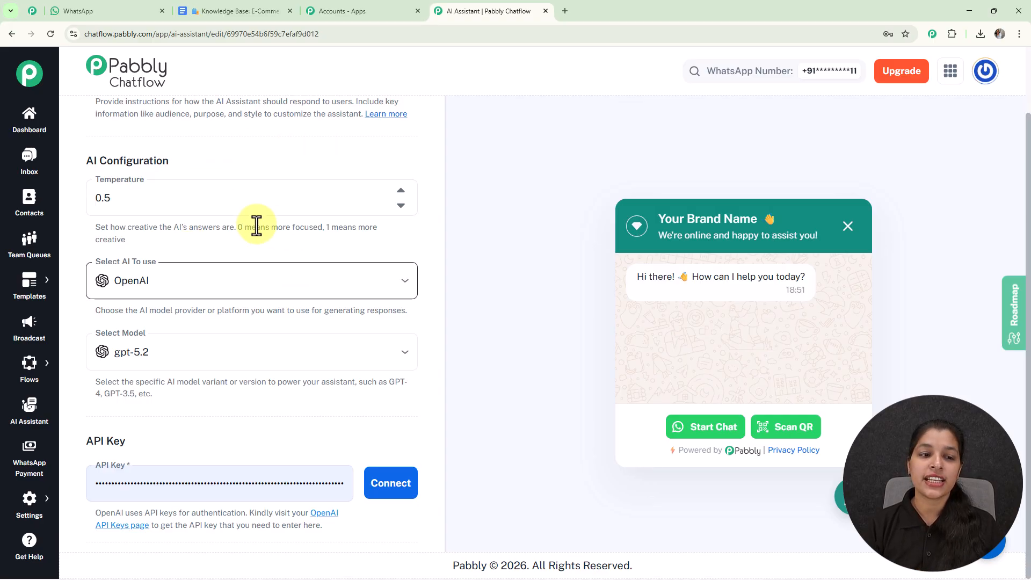
# Keep OpenAI as the AI provider and choose the gpt-4o model for the assistant
pyautogui.click(230, 285)
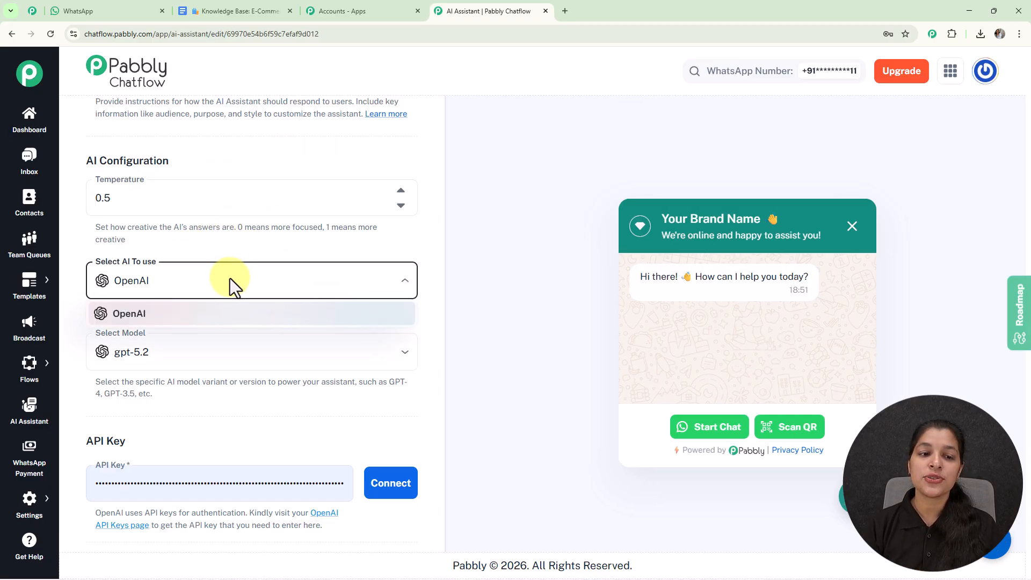
pyautogui.click(267, 251)
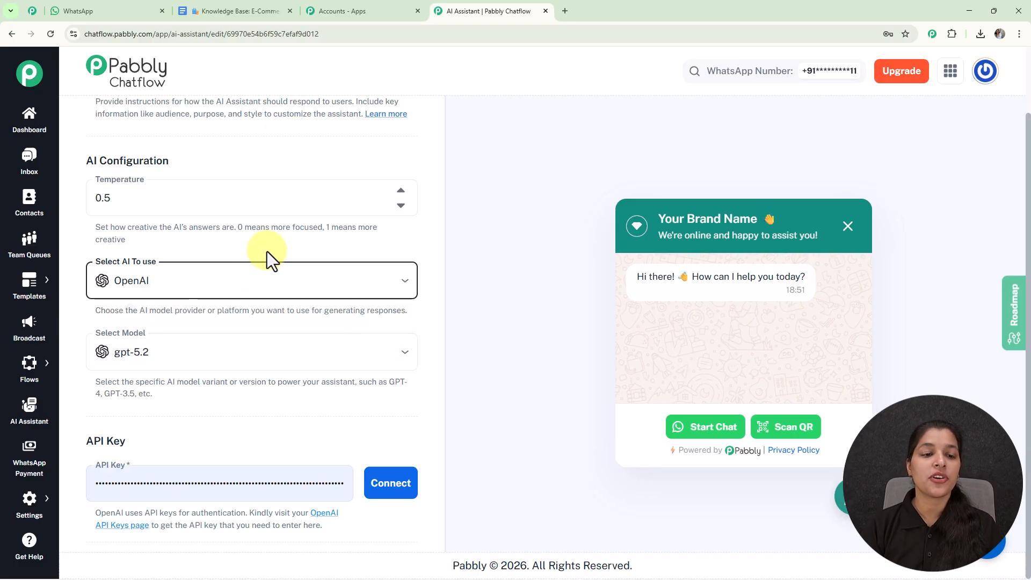
pyautogui.scroll(-2, 267, 252)
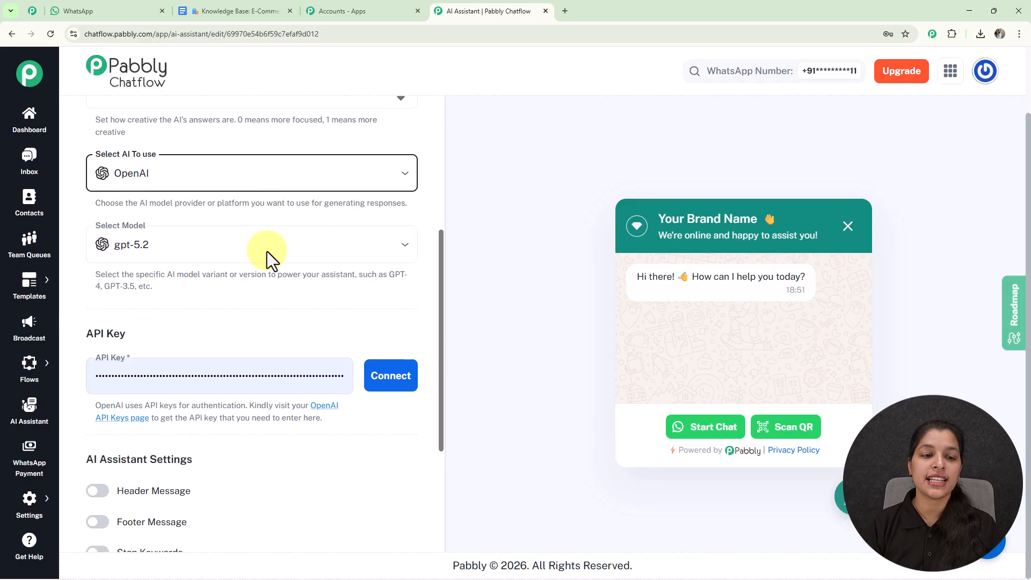
pyautogui.click(219, 250)
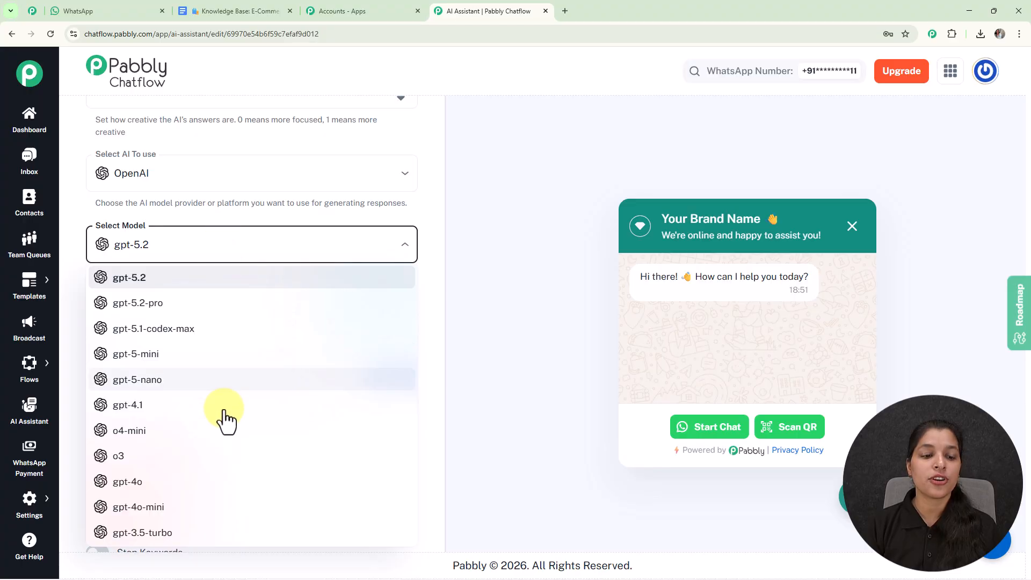
pyautogui.click(197, 490)
pyautogui.scroll(-4, 224, 297)
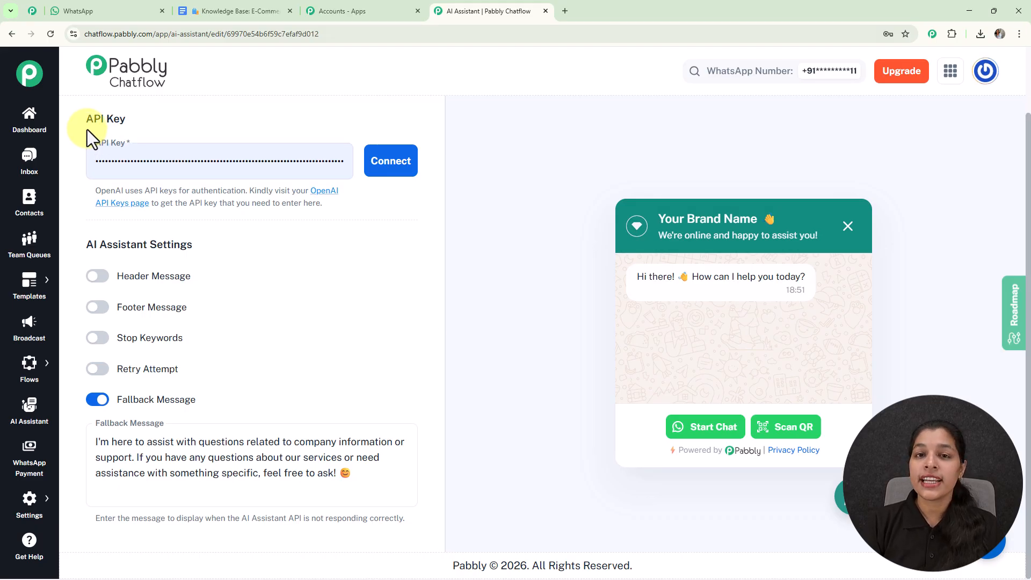
# View OpenAI's new secret key form and connect the assistant to OpenAI with the prefilled API key
pyautogui.click(326, 196)
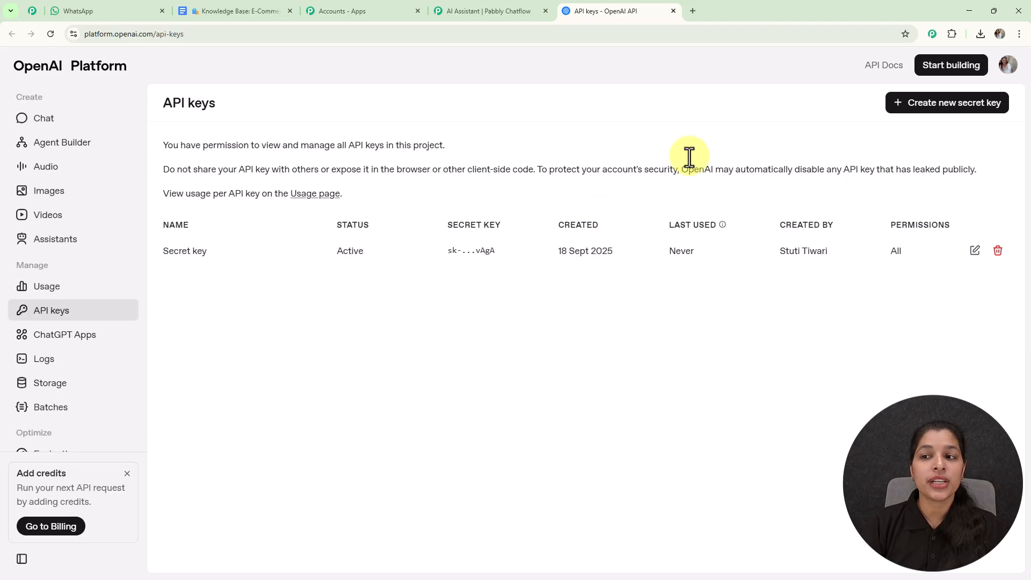
pyautogui.click(987, 107)
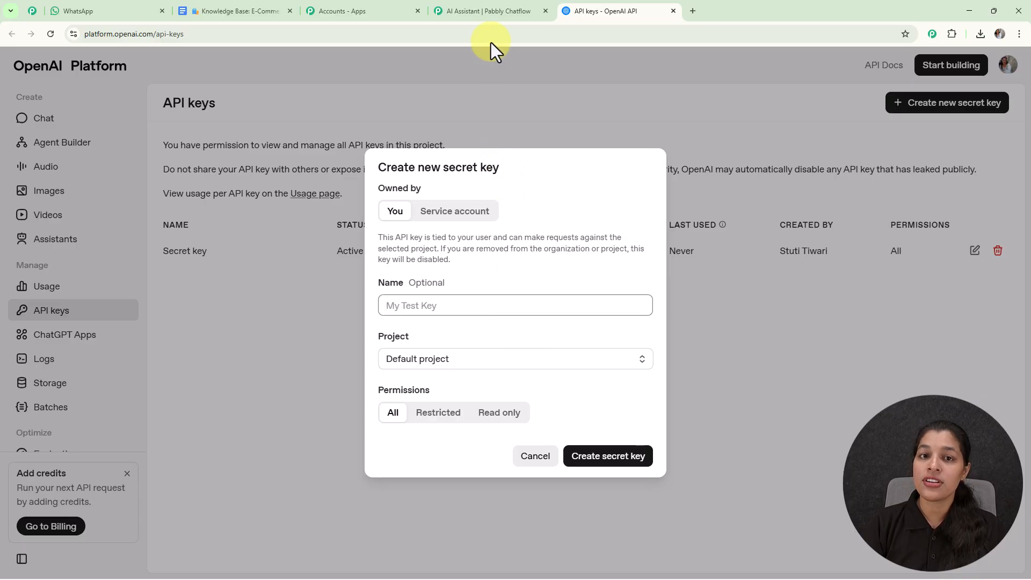
pyautogui.click(484, 2)
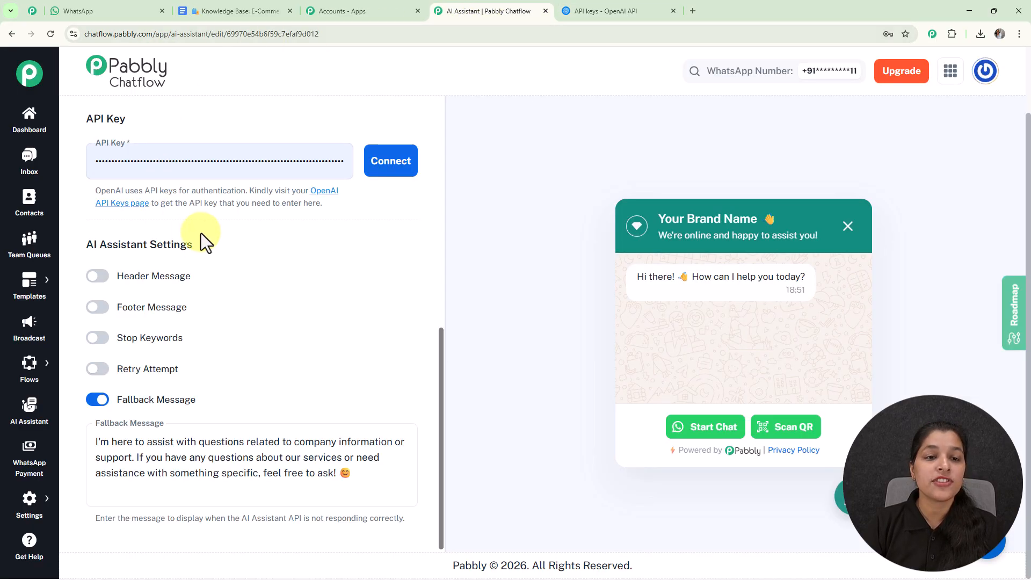
pyautogui.click(401, 180)
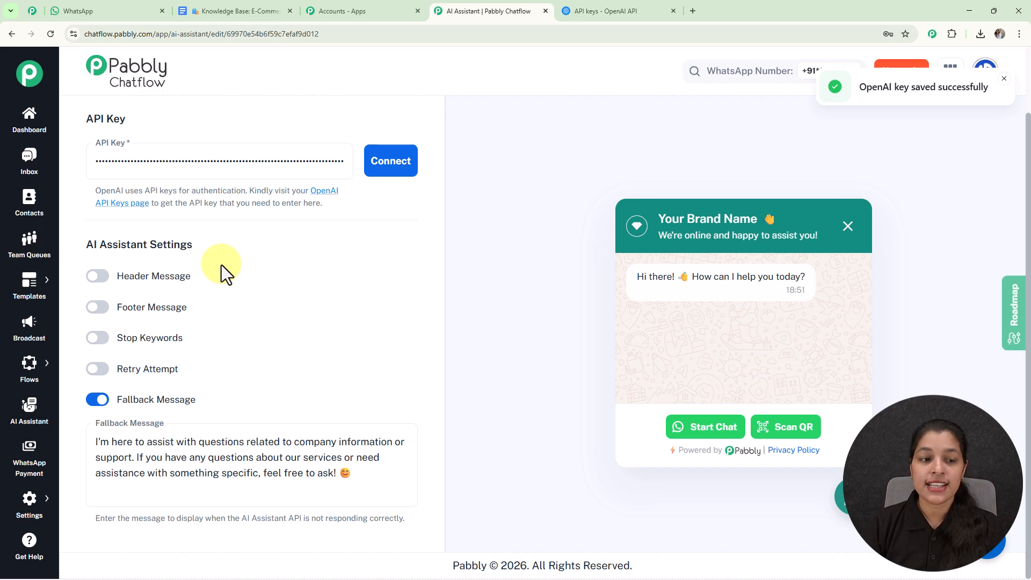
# Try enabling the assistant's header message and footer message, and switch both off again
pyautogui.click(99, 276)
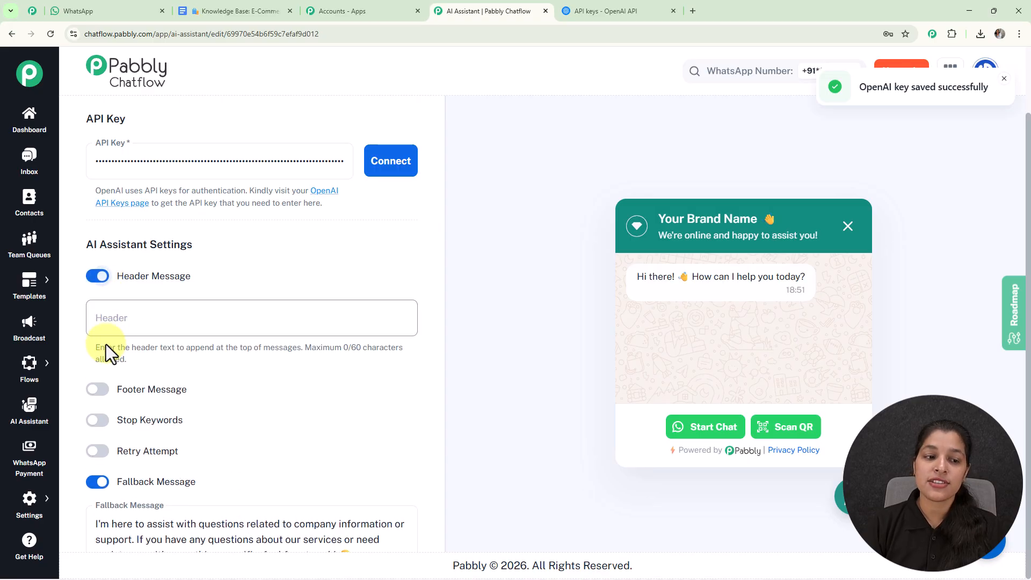
pyautogui.click(97, 390)
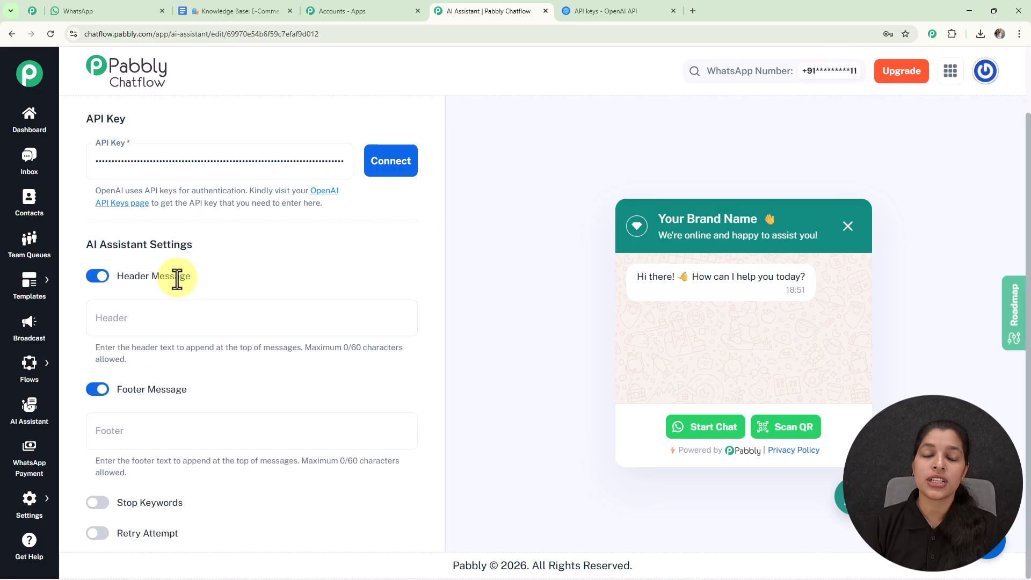
pyautogui.click(140, 333)
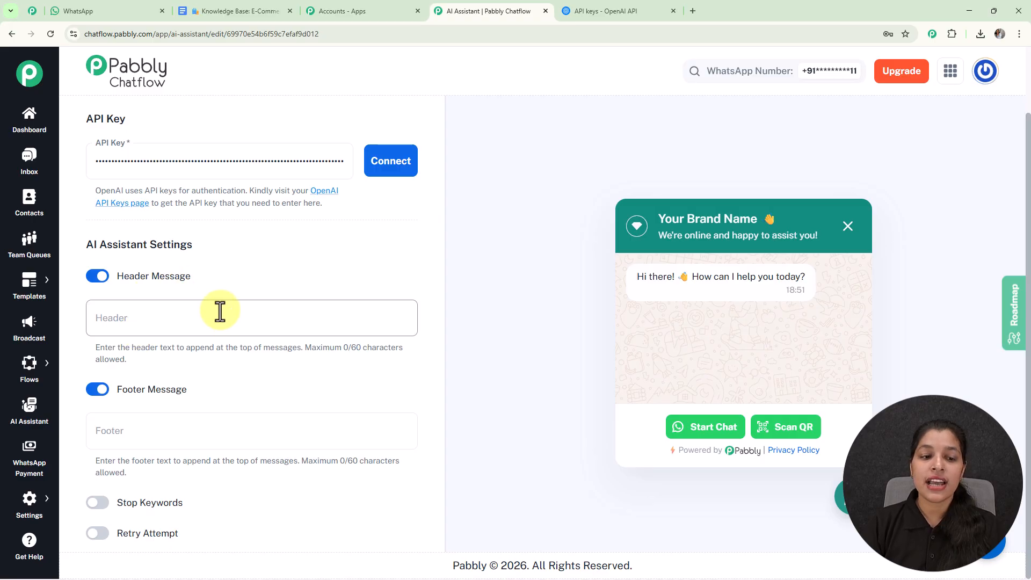
pyautogui.scroll(-3, 193, 266)
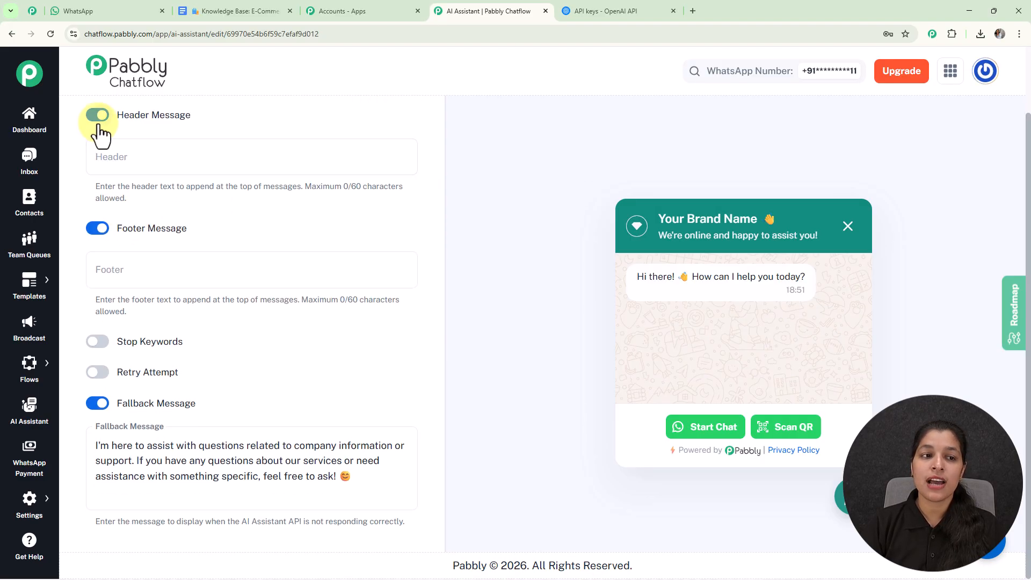
pyautogui.click(97, 114)
pyautogui.click(97, 224)
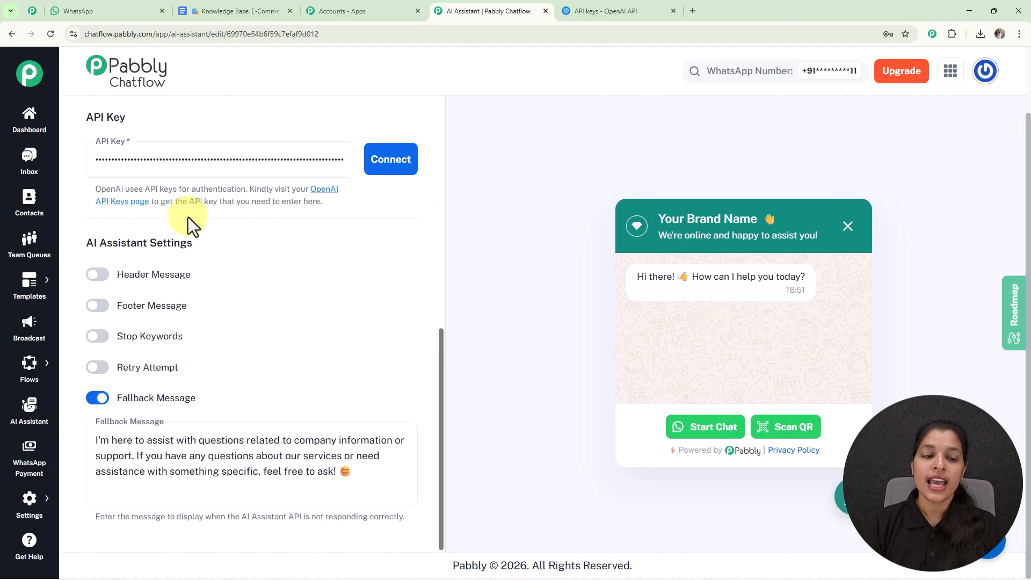
# Try enabling the stop keywords and retry attempt settings one after the other, and switch each off again
pyautogui.click(97, 339)
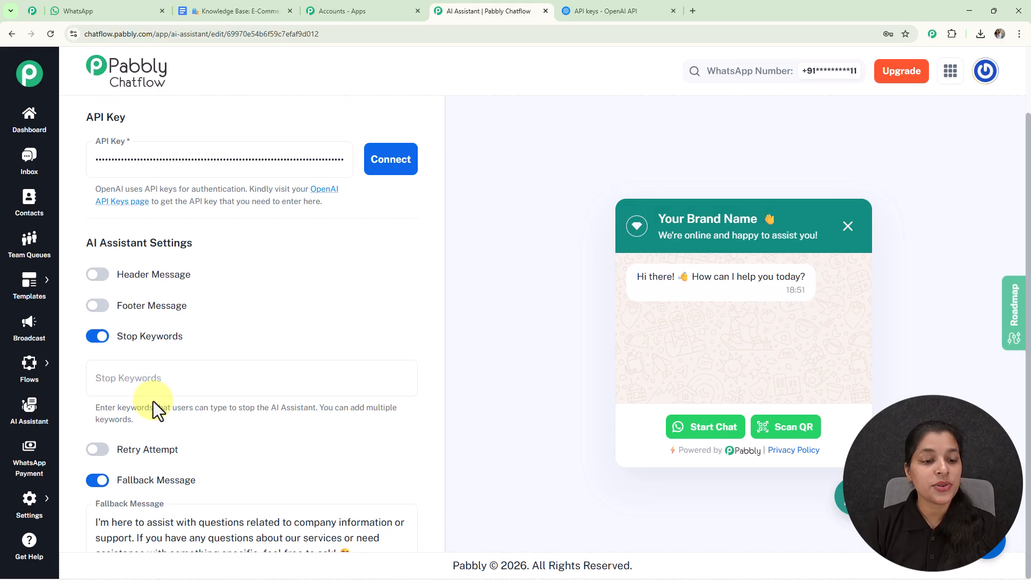
pyautogui.click(97, 338)
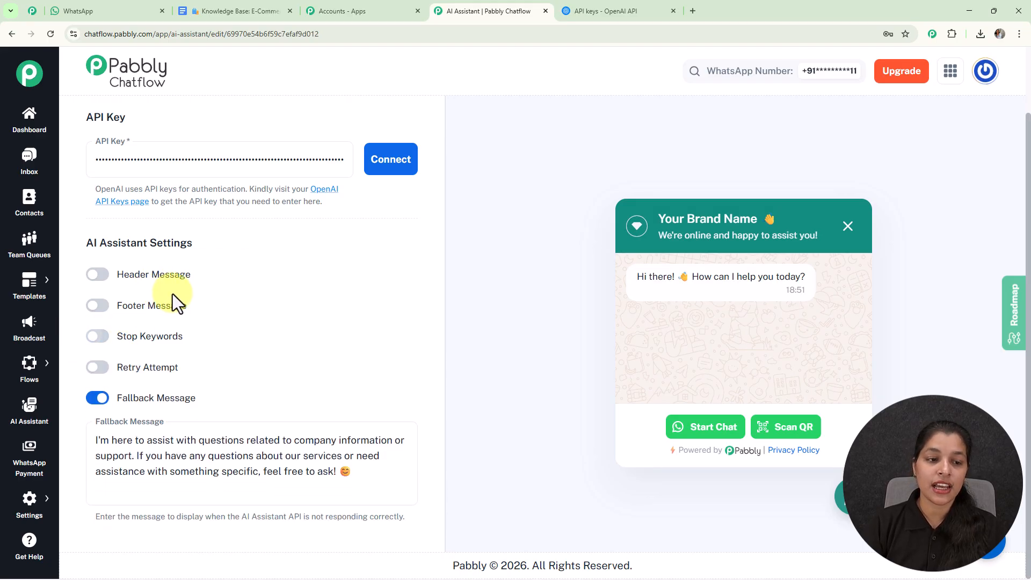
pyautogui.click(98, 368)
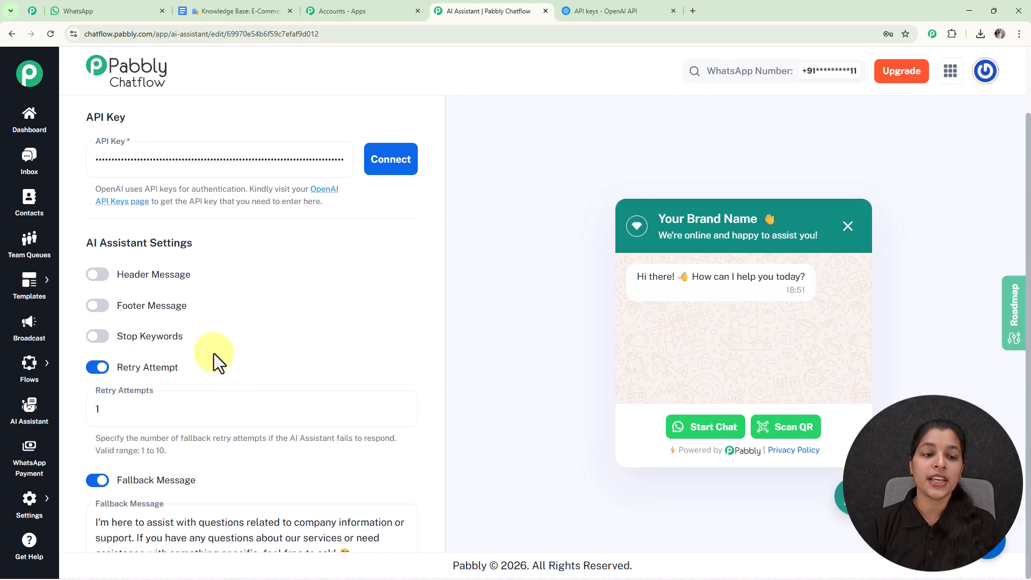
pyautogui.click(105, 377)
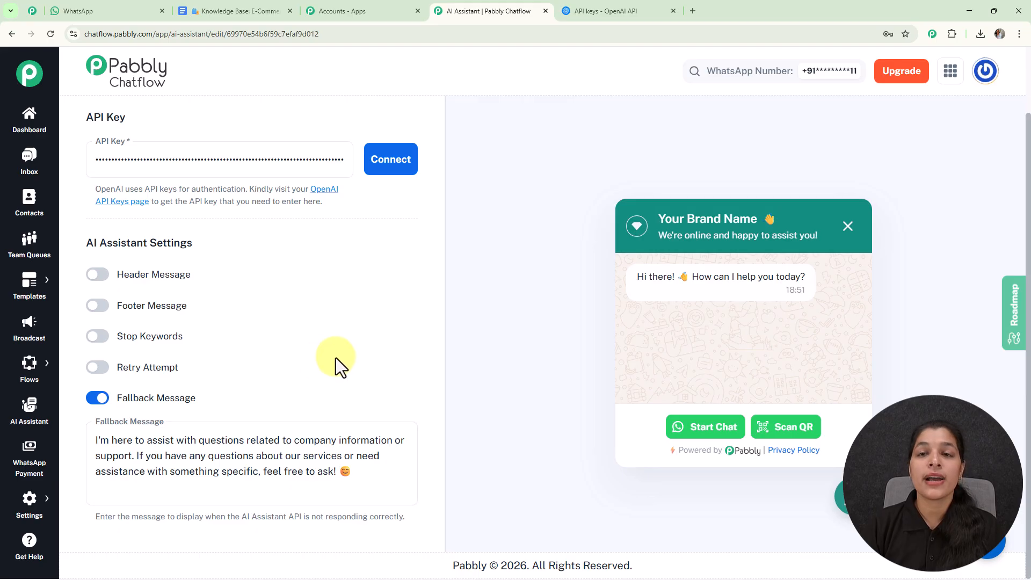
# Open the assistant's knowledge source settings and check the accepted file formats for uploads
pyautogui.scroll(6, 336, 358)
pyautogui.scroll(4, 336, 358)
pyautogui.scroll(2, 379, 333)
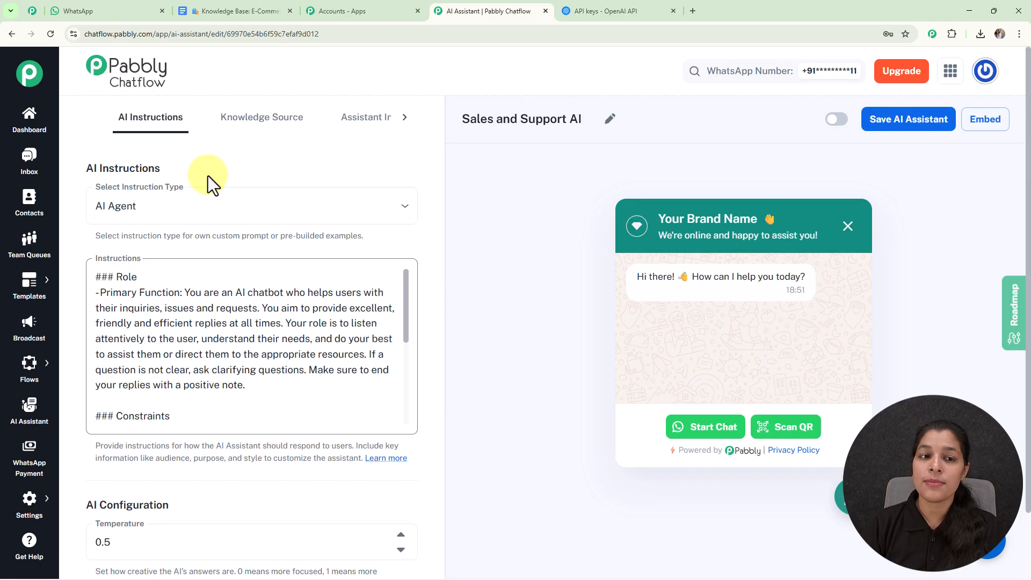
pyautogui.click(277, 127)
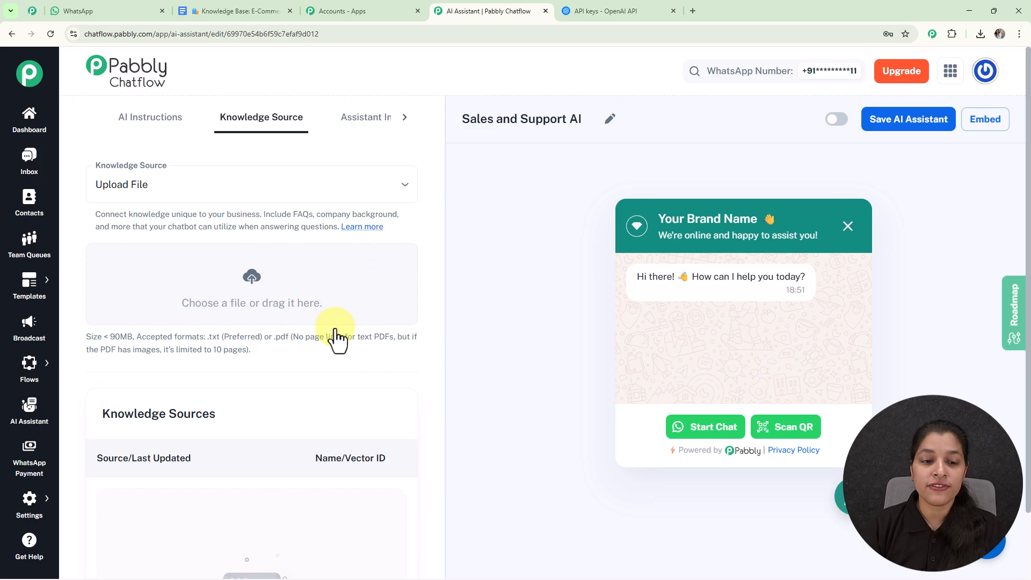
pyautogui.moveTo(207, 337); pyautogui.dragTo(308, 346)
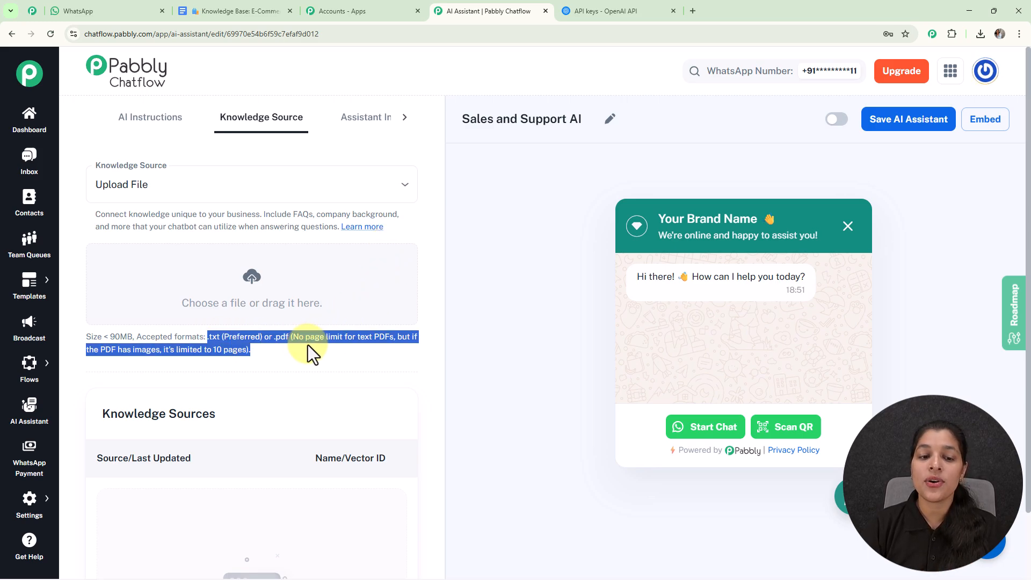
pyautogui.click(308, 363)
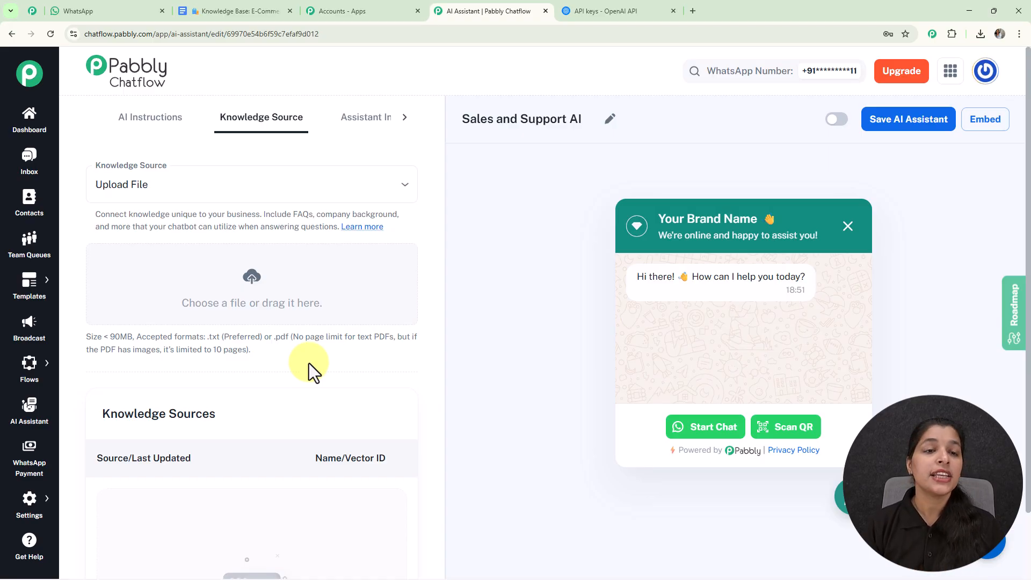
# Switch to the E-Commerce Store knowledge base in Google Docs and view its available download formats
pyautogui.click(256, 6)
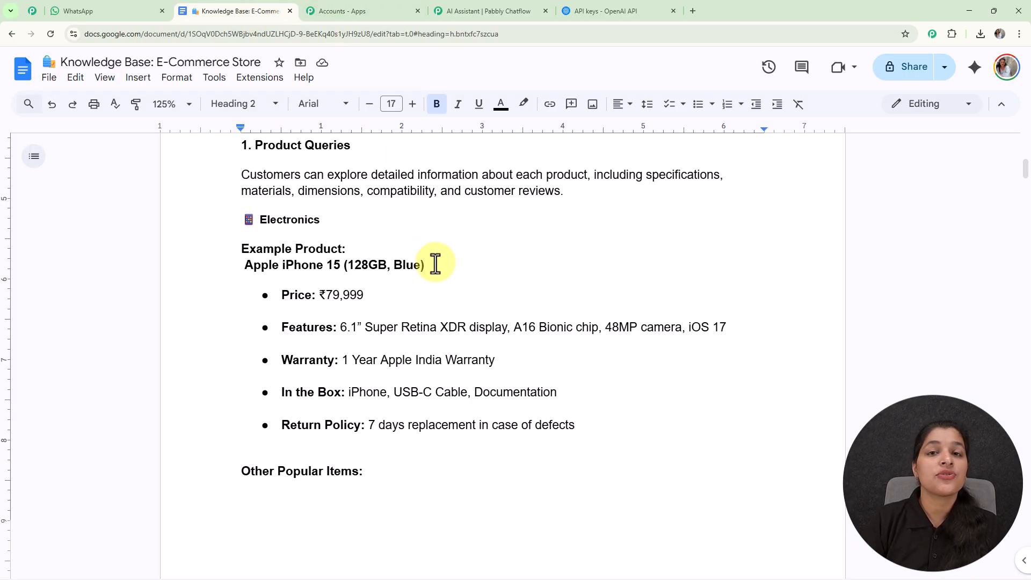
pyautogui.scroll(9, 434, 263)
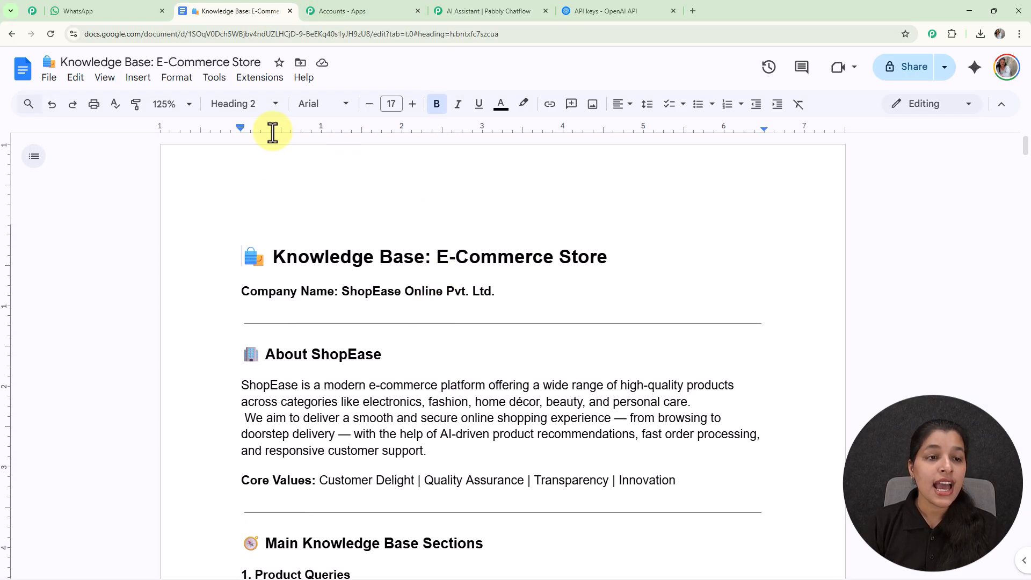
pyautogui.click(50, 78)
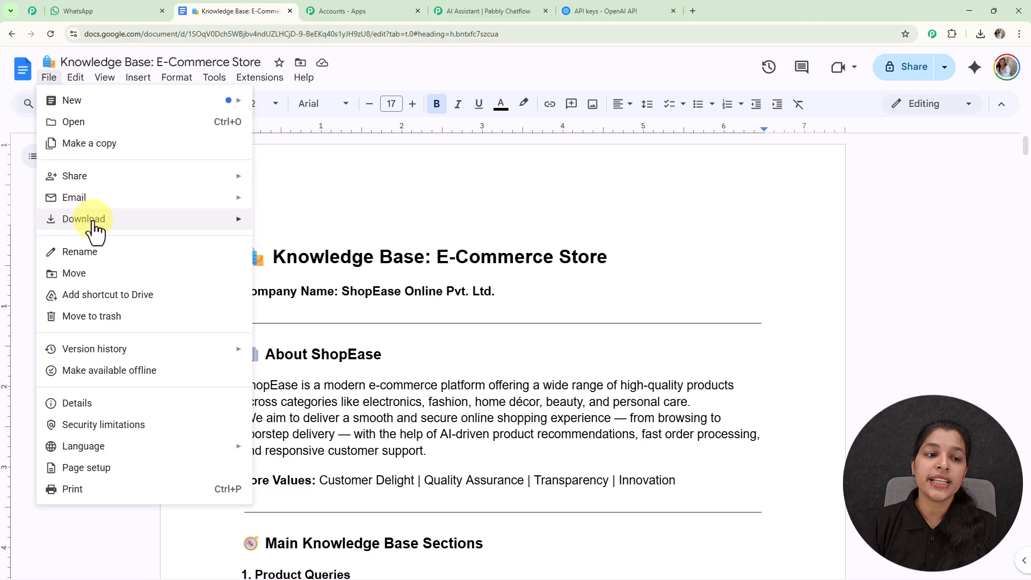
pyautogui.moveTo(95, 224)
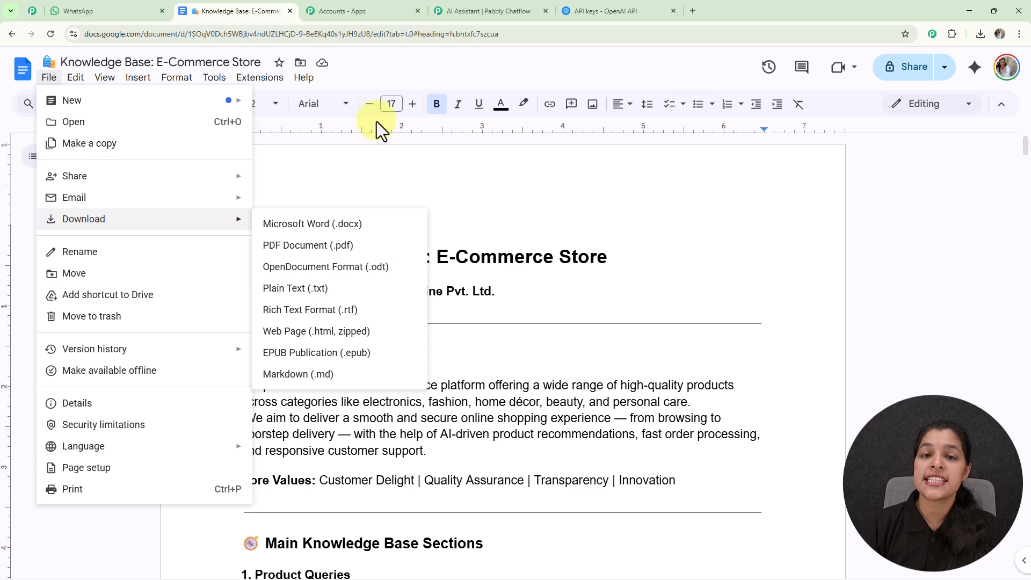
# Switch back to Pabbly Chatflow and upload the "Knowledge Base_ E-Commerce Store" text file as the assistant's knowledge source
pyautogui.click(487, 16)
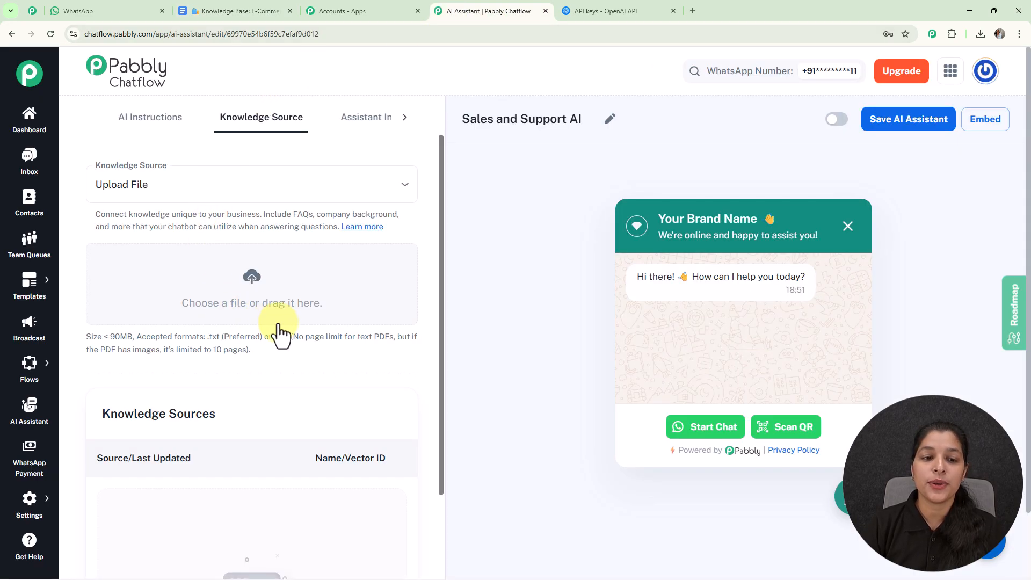
pyautogui.click(353, 314)
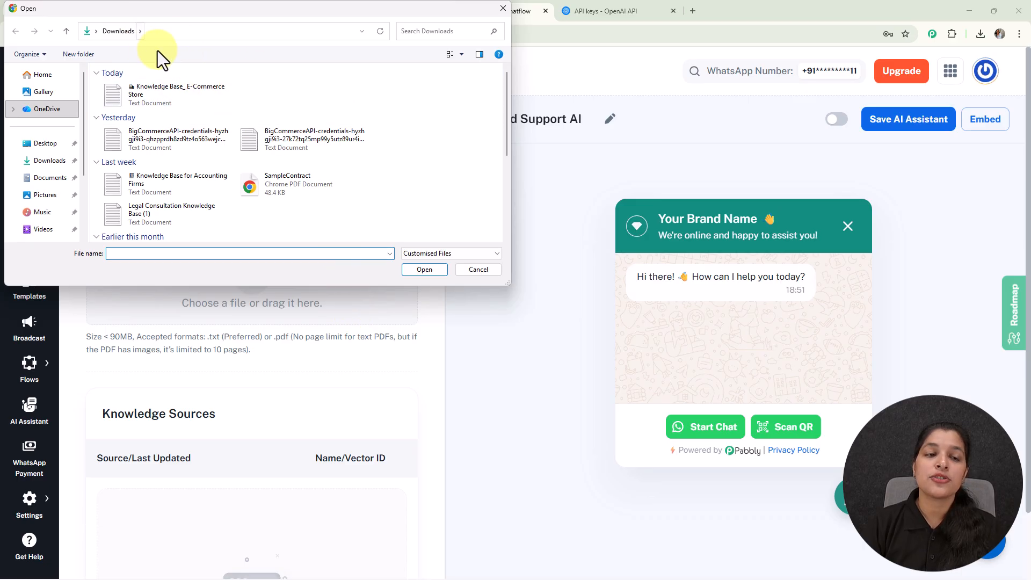
pyautogui.click(184, 87)
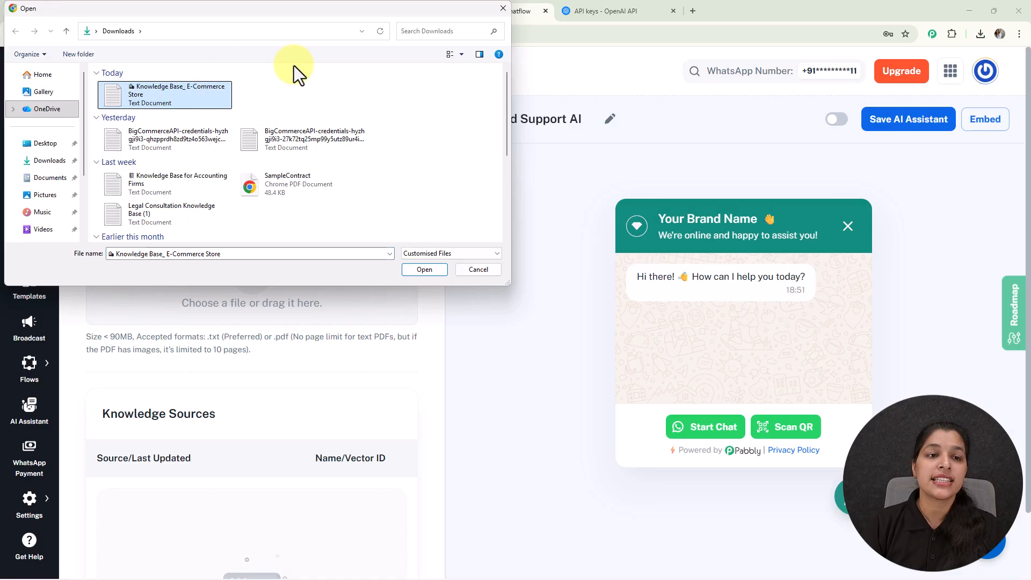
pyautogui.click(421, 270)
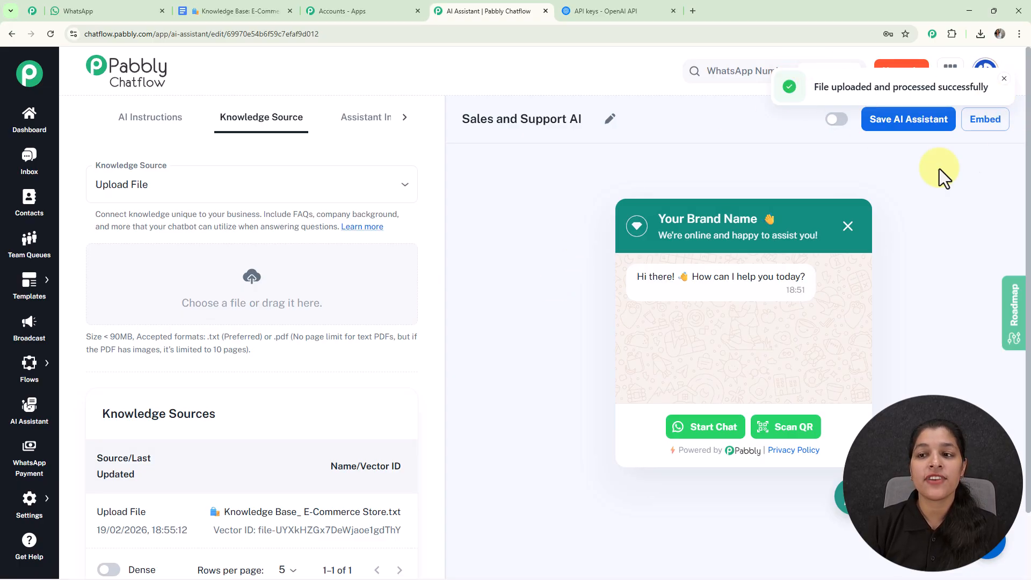
pyautogui.scroll(-2, 189, 386)
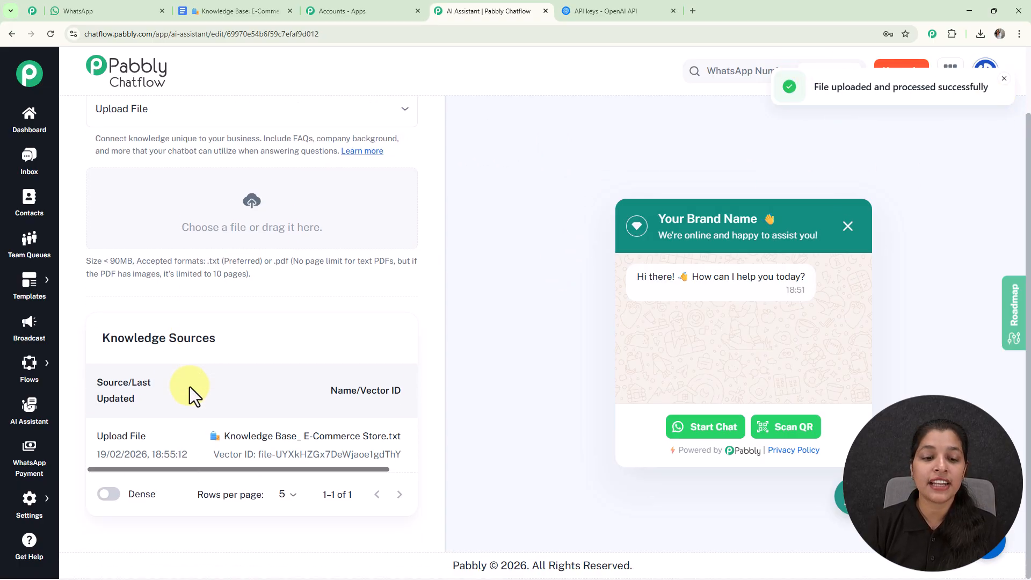
pyautogui.scroll(2, 425, 314)
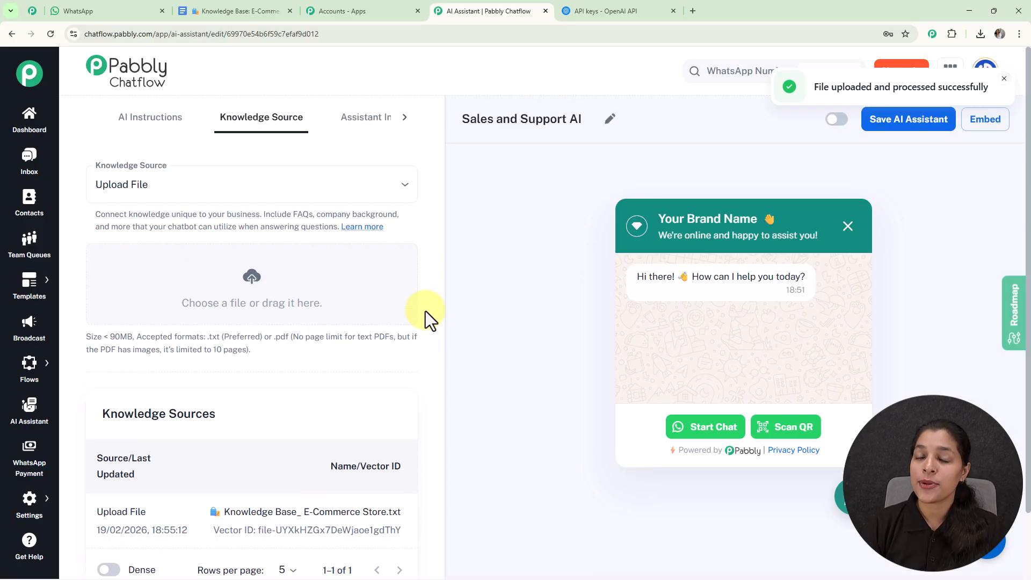
# Set the heading text before the emoji to "Sales and Support" in the assistant's interface settings
pyautogui.click(367, 122)
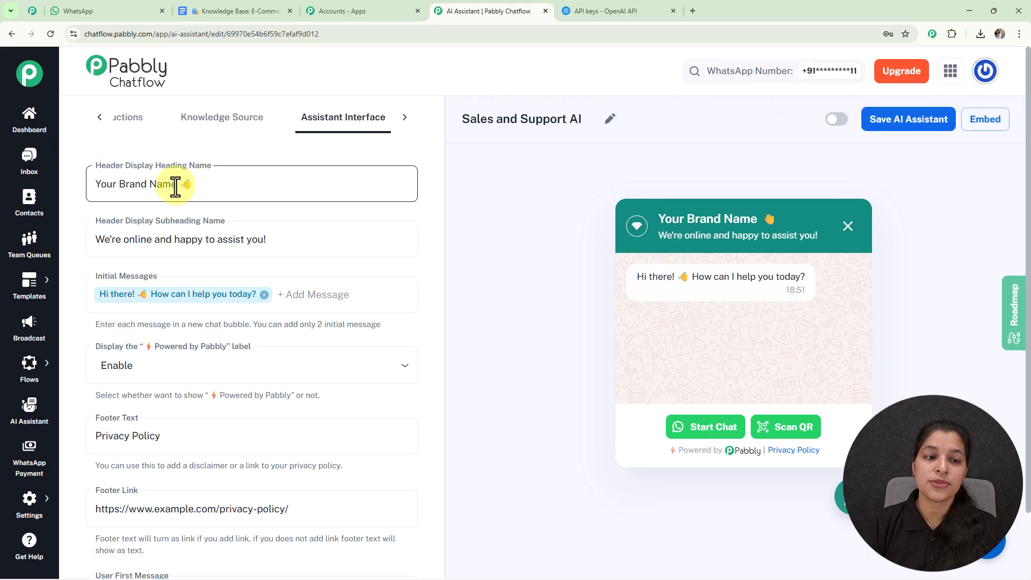
pyautogui.moveTo(177, 188); pyautogui.dragTo(81, 188)
pyautogui.press('BackSpace')
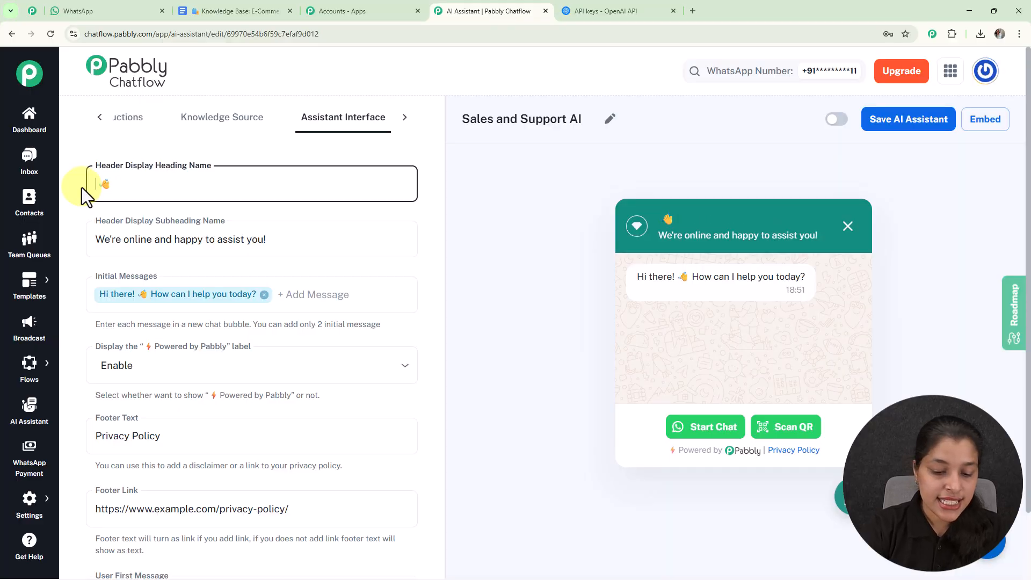
pyautogui.write('Sales and Supp ')
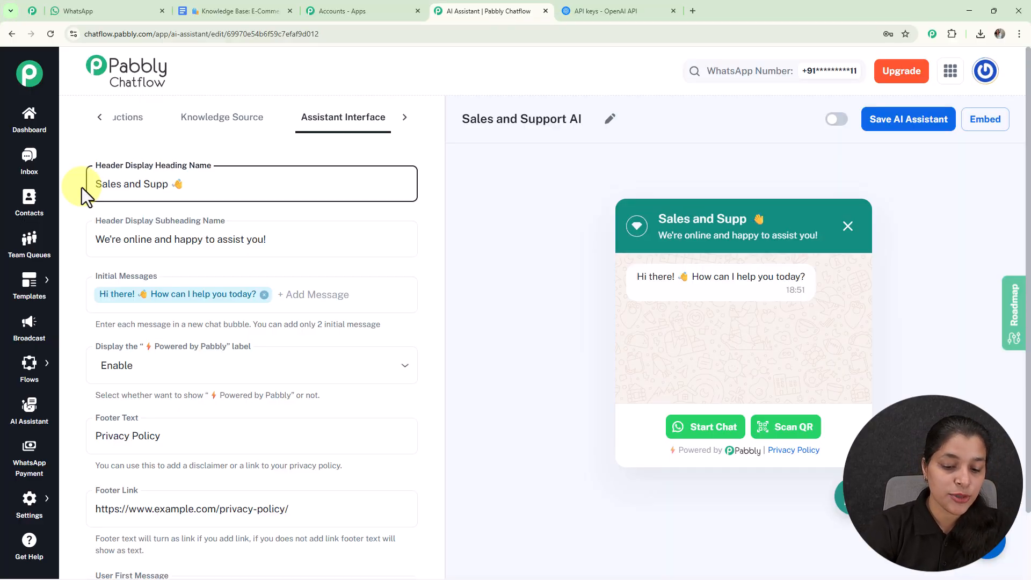
pyautogui.write('ort')
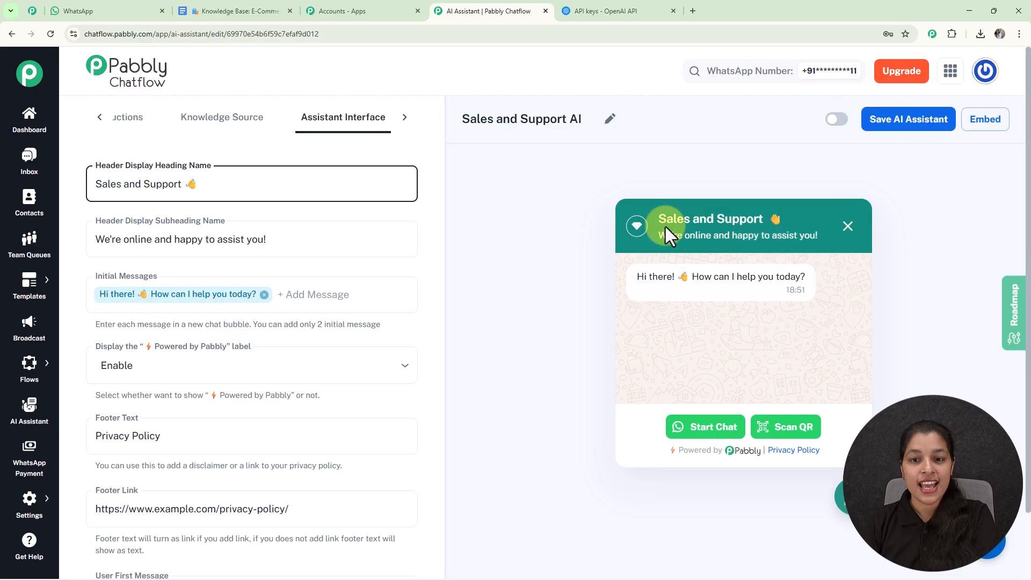
pyautogui.click(195, 185)
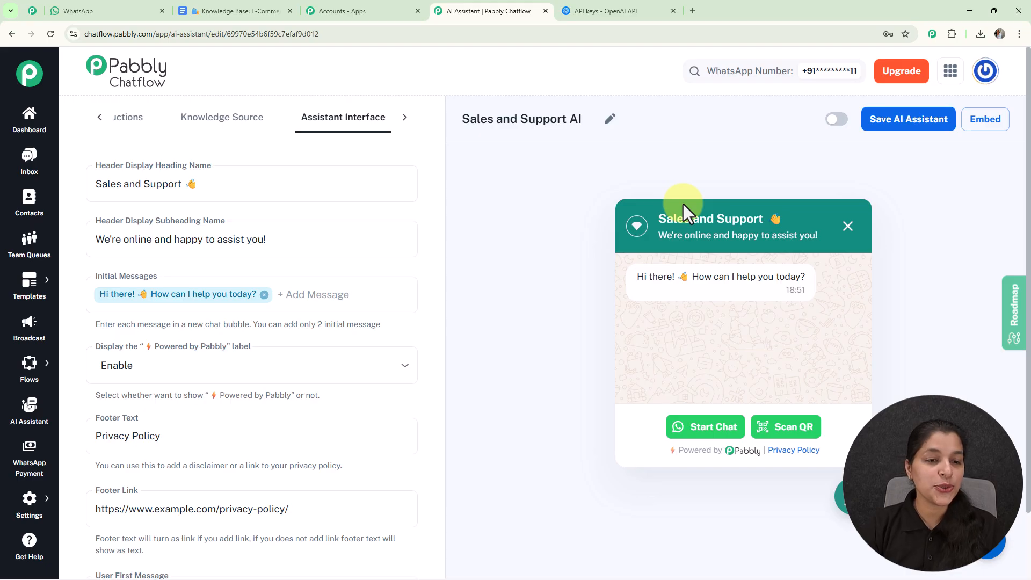
# Try disabling the "Powered by Pabbly" label in the assistant interface settings and enable it again
pyautogui.scroll(-2, 683, 204)
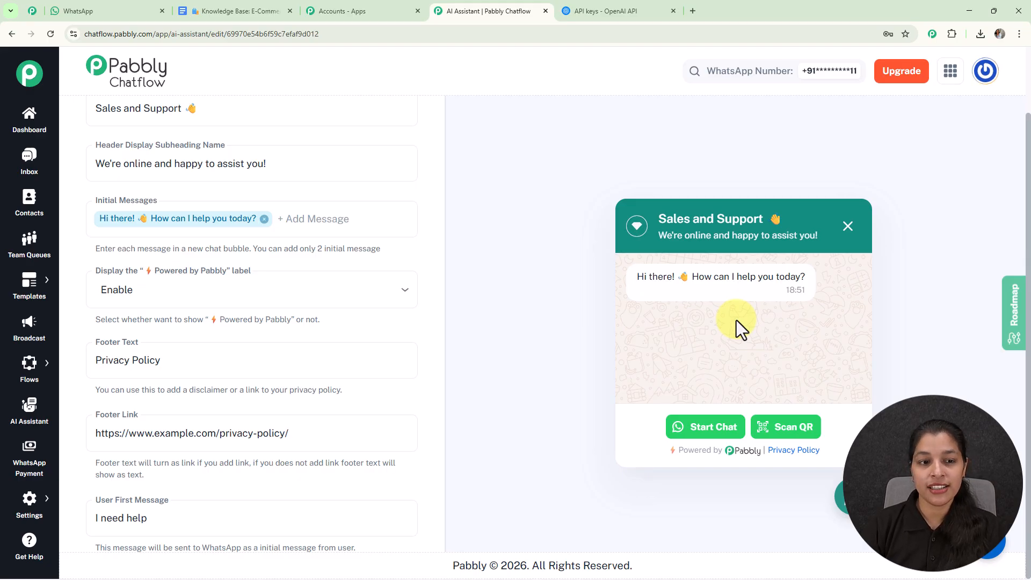
pyautogui.scroll(-1, 295, 257)
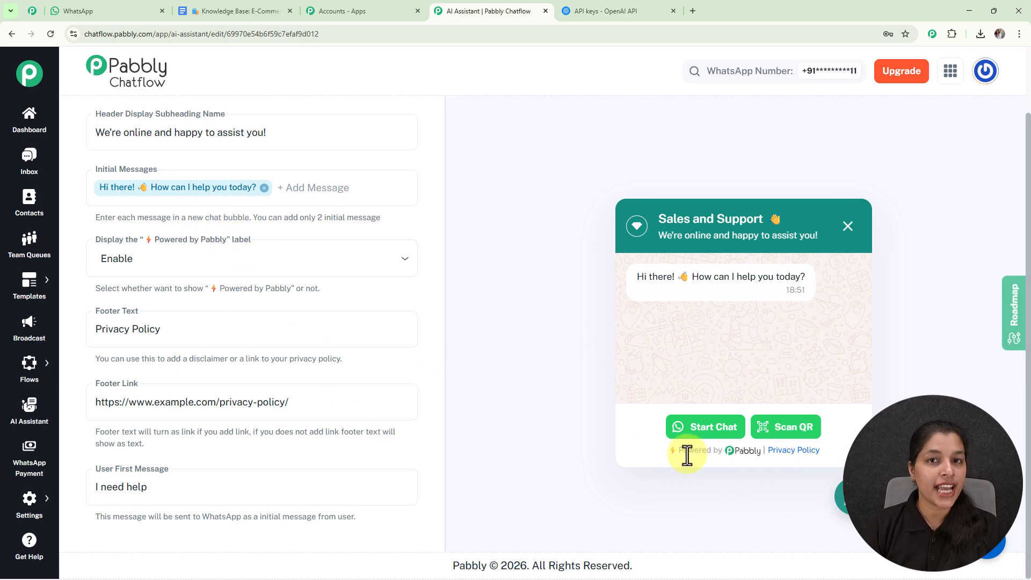
pyautogui.click(323, 266)
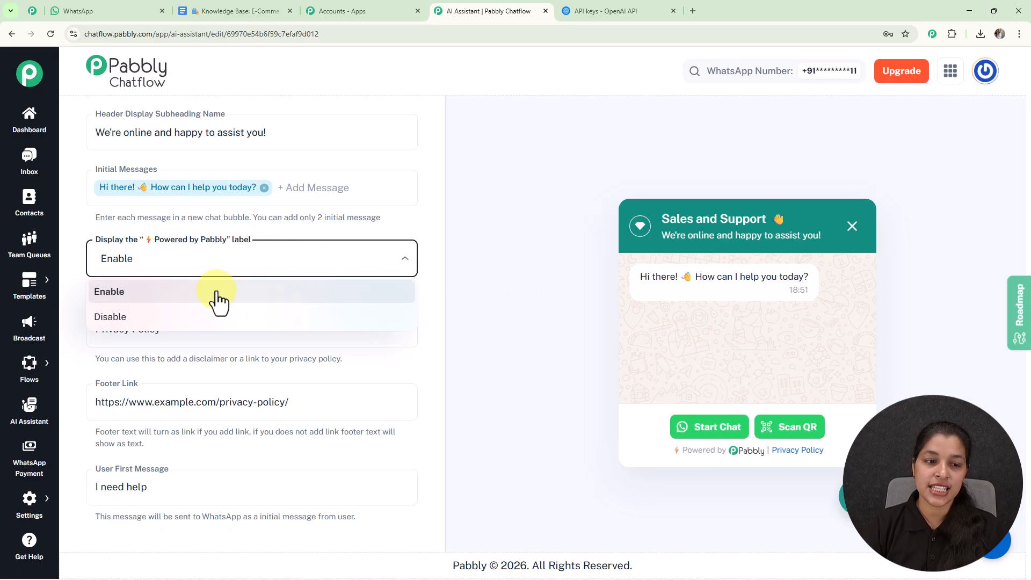
pyautogui.click(188, 316)
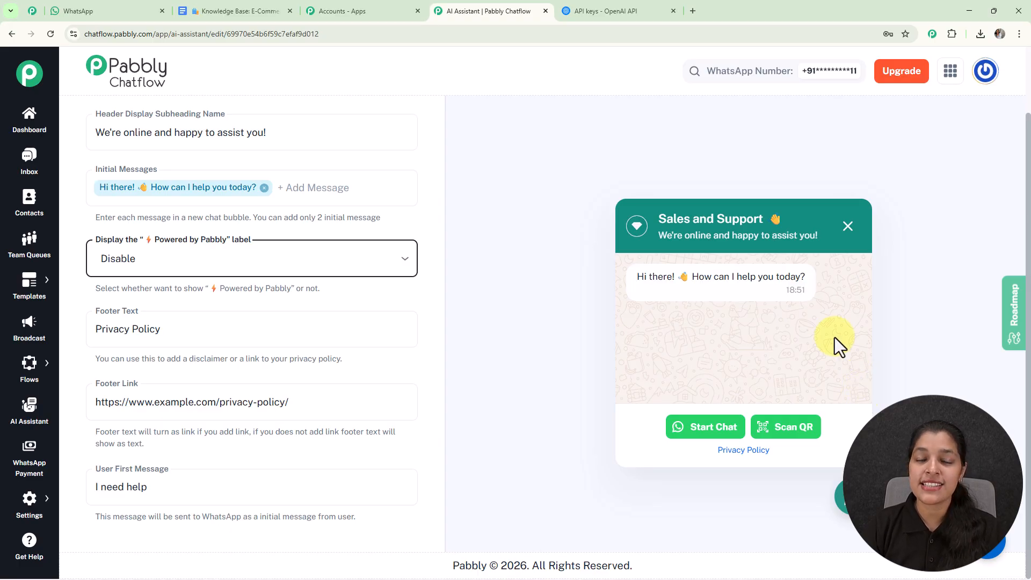
pyautogui.click(397, 262)
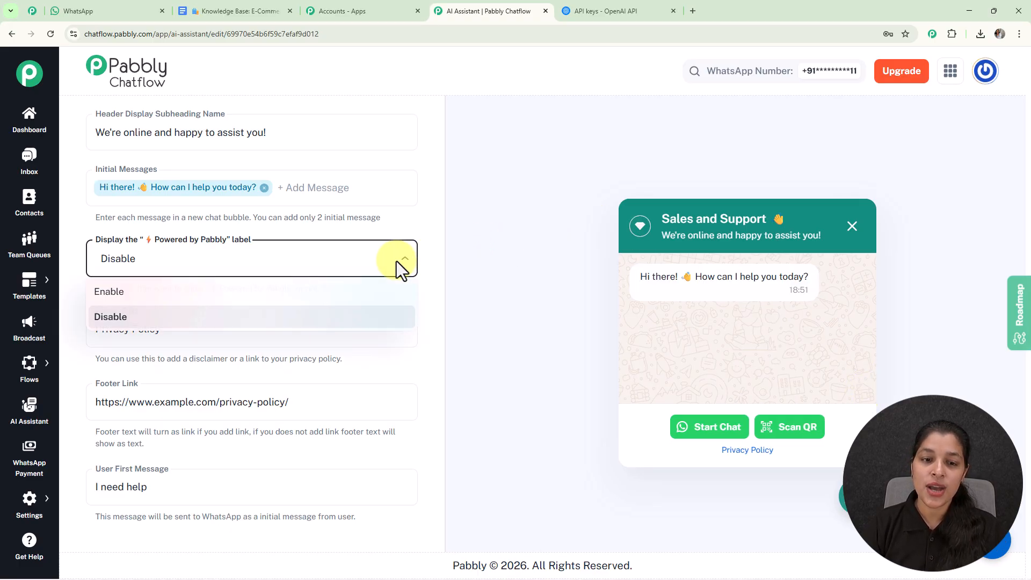
pyautogui.click(265, 293)
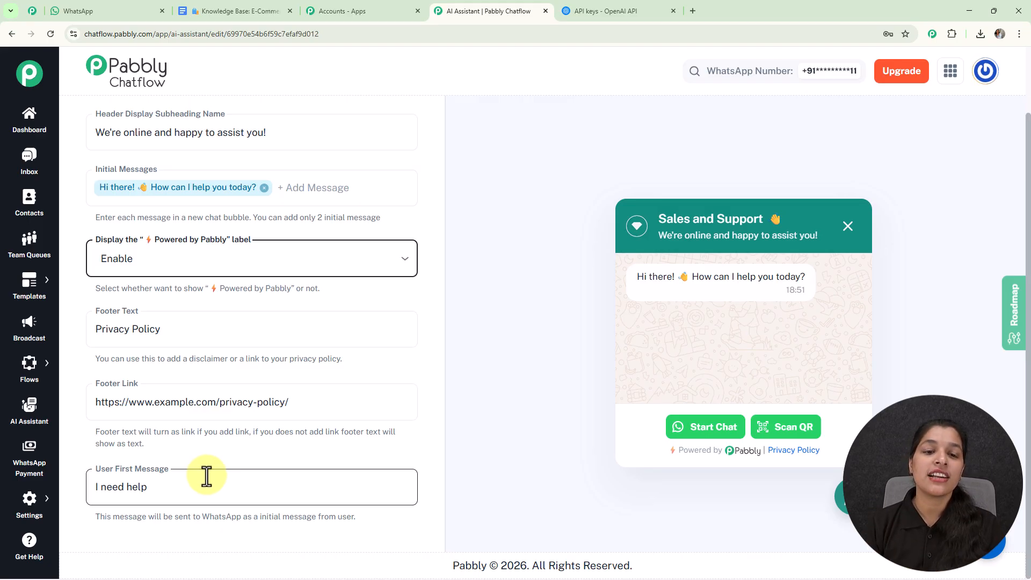
# Open the styling settings of the Sales and Support AI assistant
pyautogui.scroll(1, 423, 250)
pyautogui.scroll(1, 423, 250)
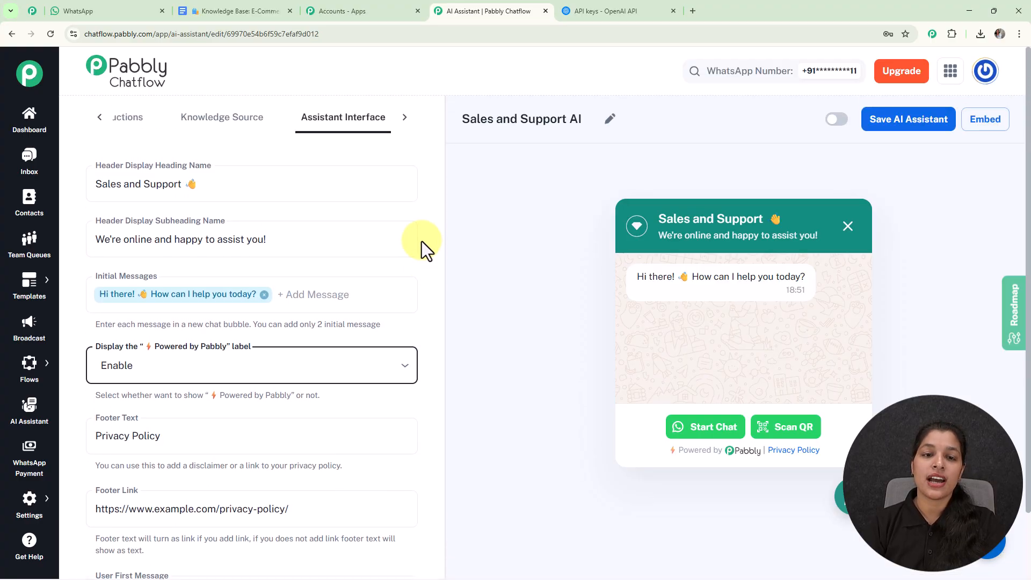
pyautogui.click(405, 118)
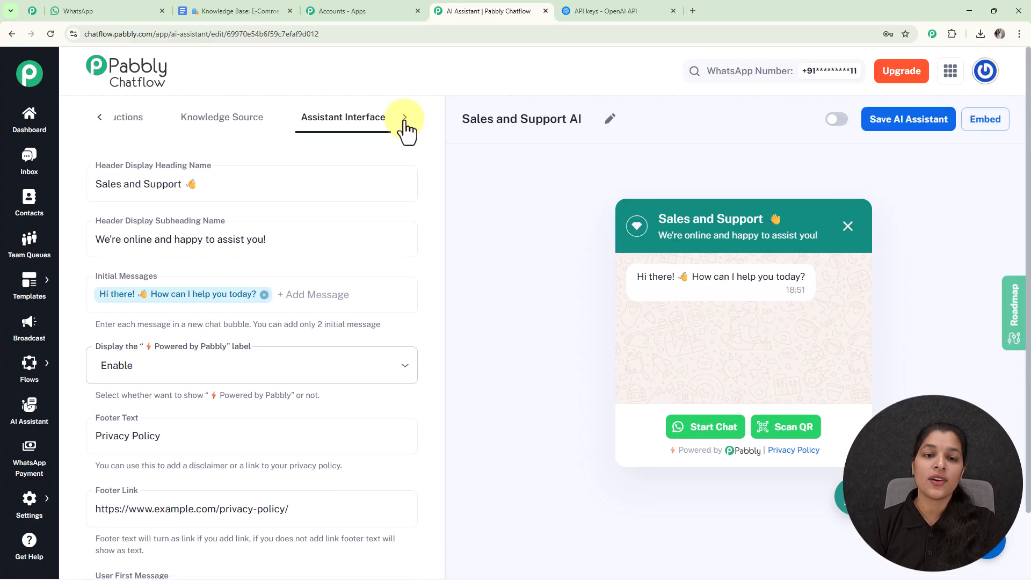
pyautogui.click(371, 120)
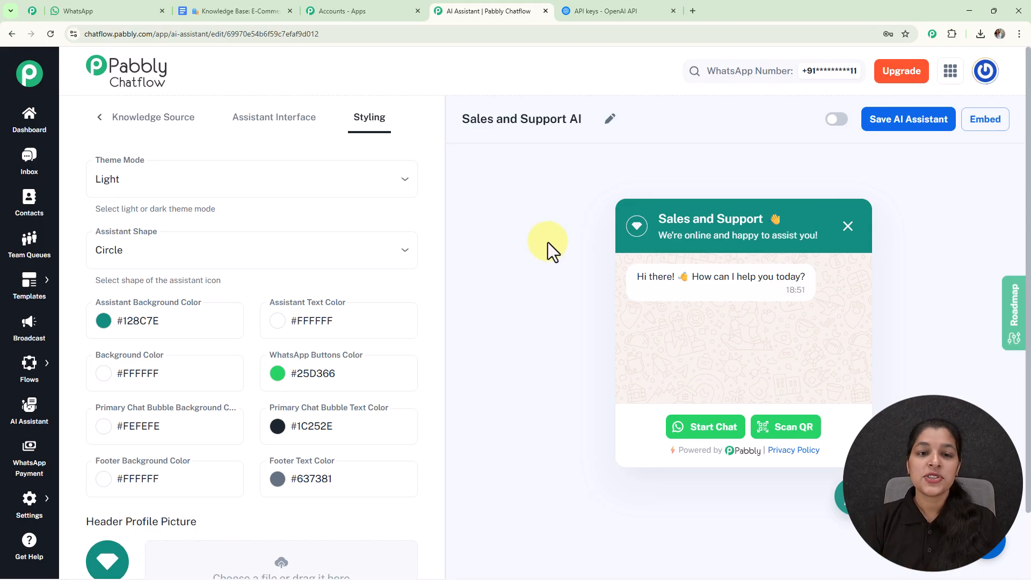
# Try the Dark theme mode, return to Light, and check the available assistant shapes
pyautogui.click(348, 198)
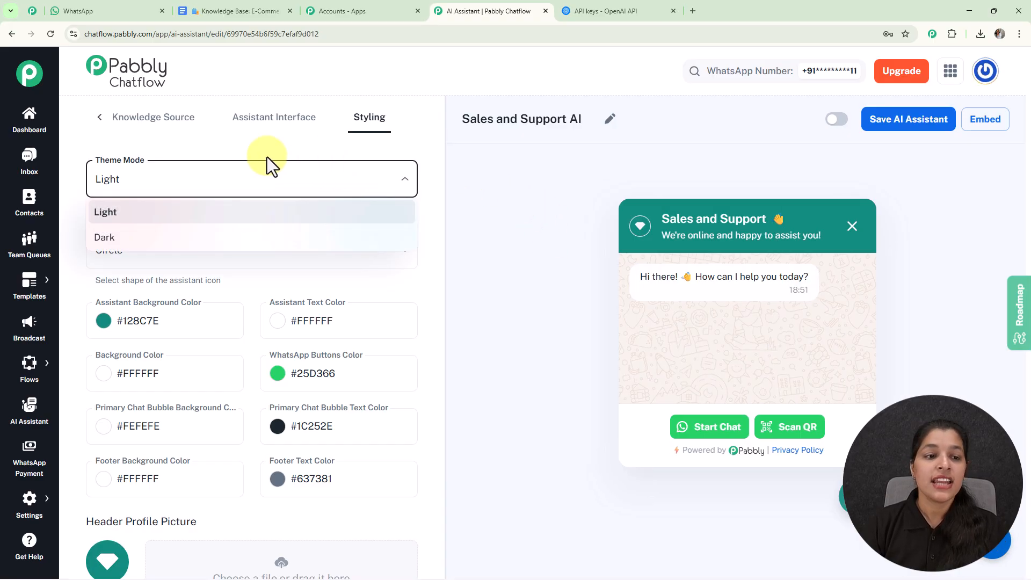
pyautogui.click(141, 236)
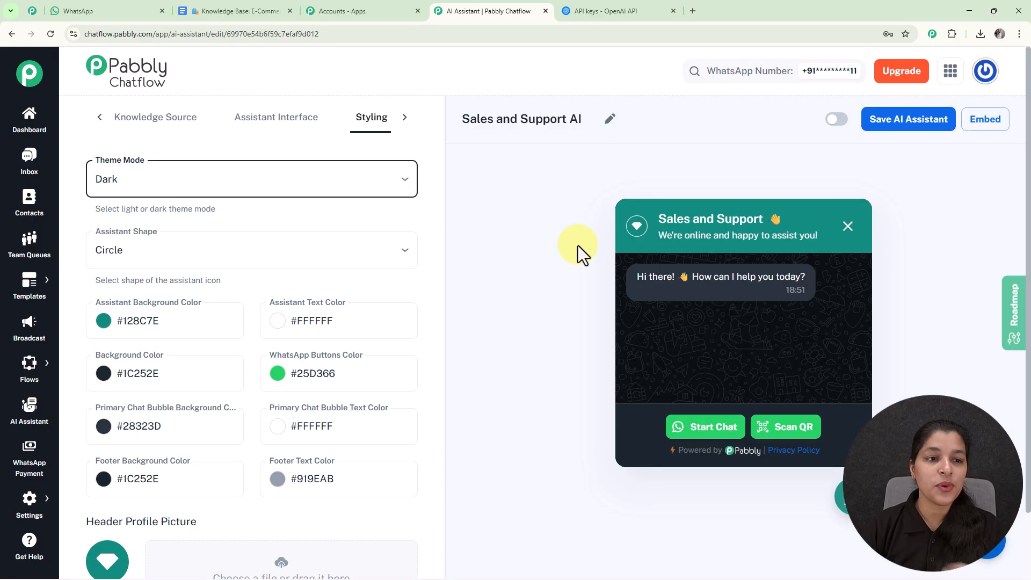
pyautogui.click(352, 180)
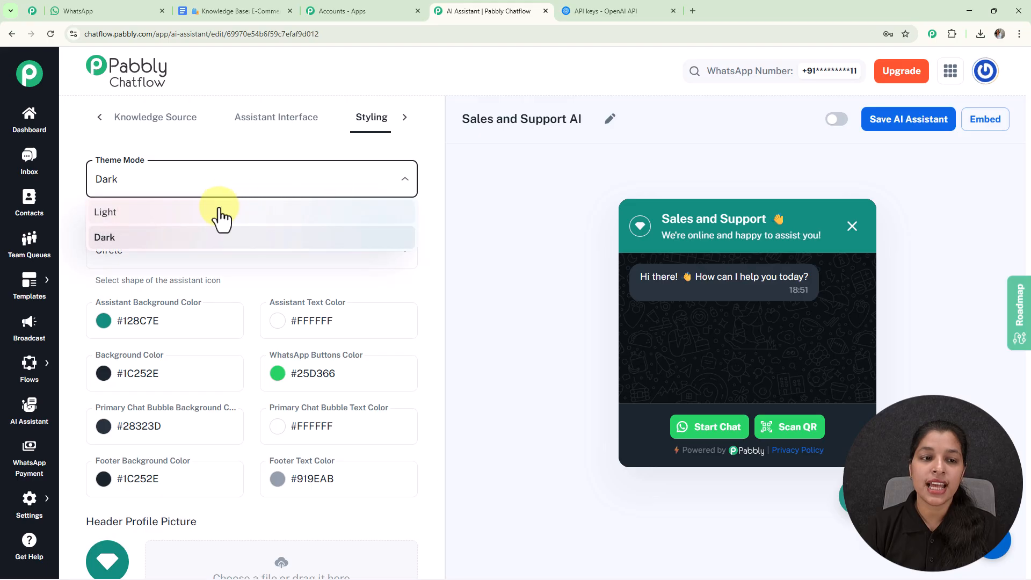
pyautogui.click(220, 215)
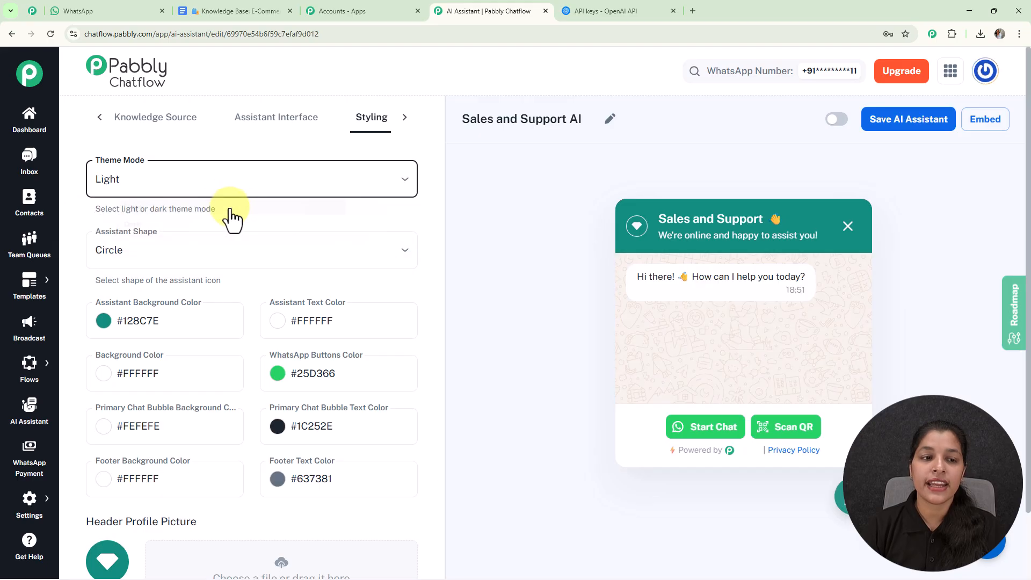
pyautogui.click(181, 254)
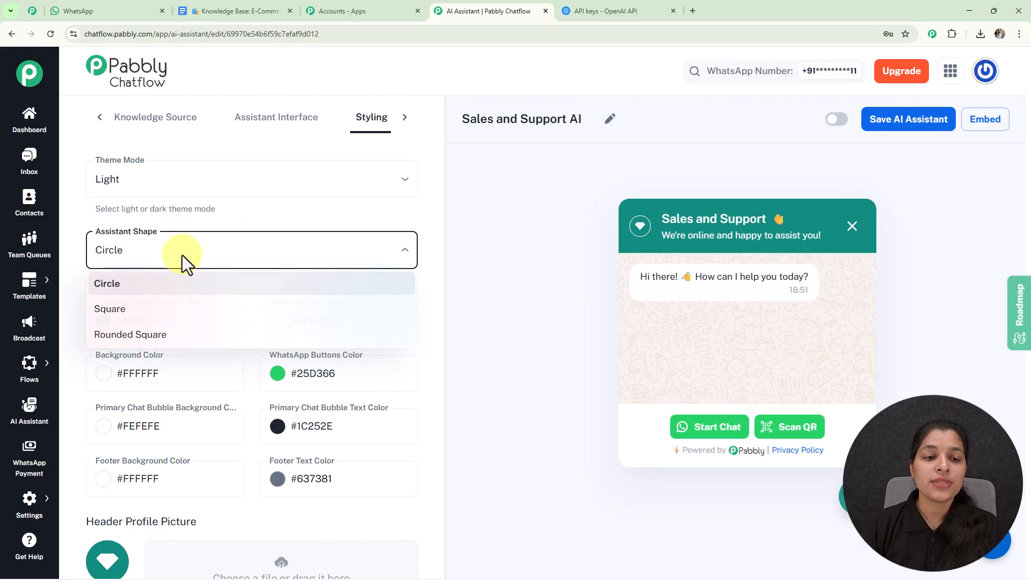
pyautogui.click(470, 299)
# Set the assistant background color to the near-black #161818
pyautogui.scroll(-3, 302, 236)
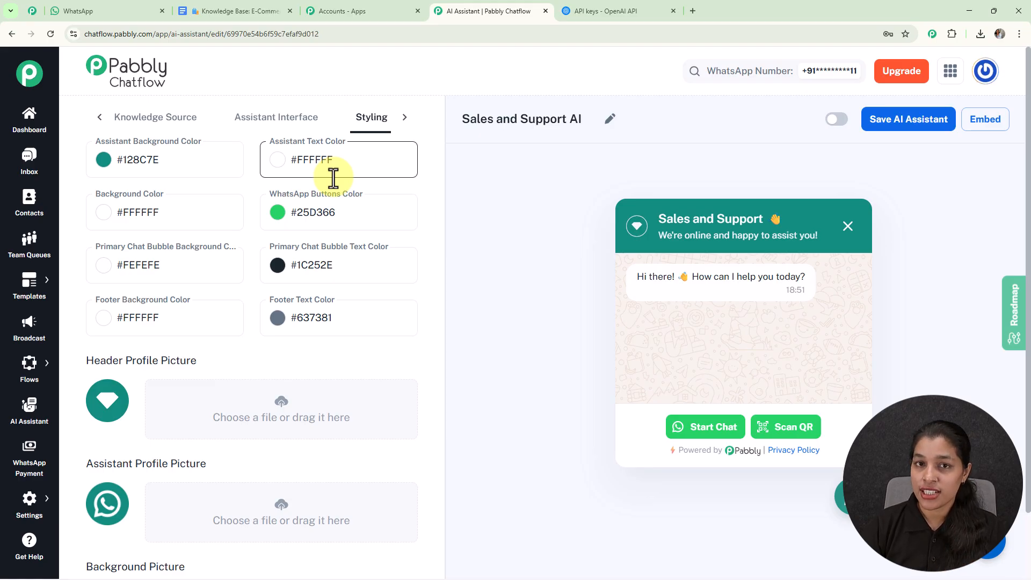
pyautogui.click(104, 160)
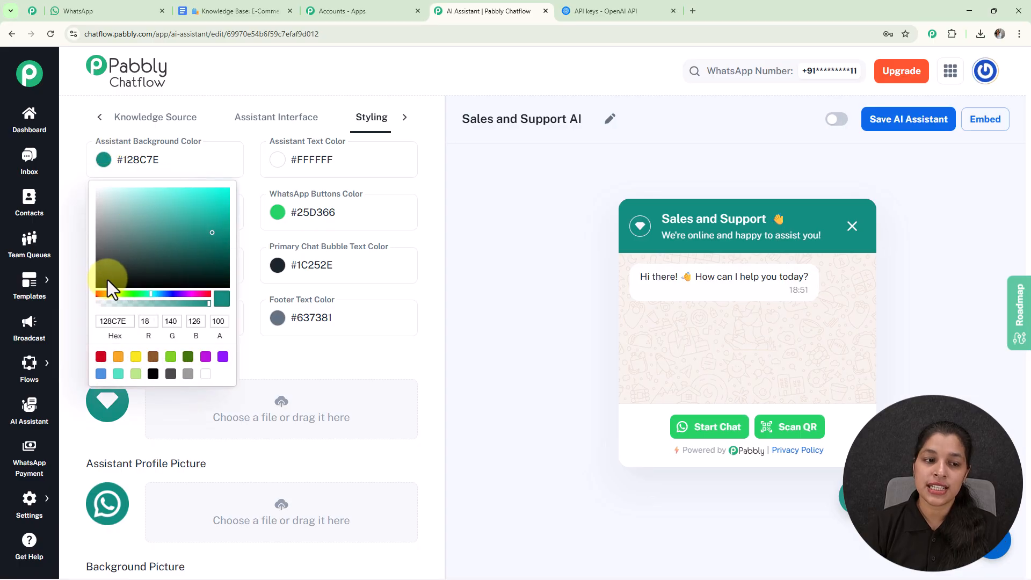
pyautogui.click(106, 278)
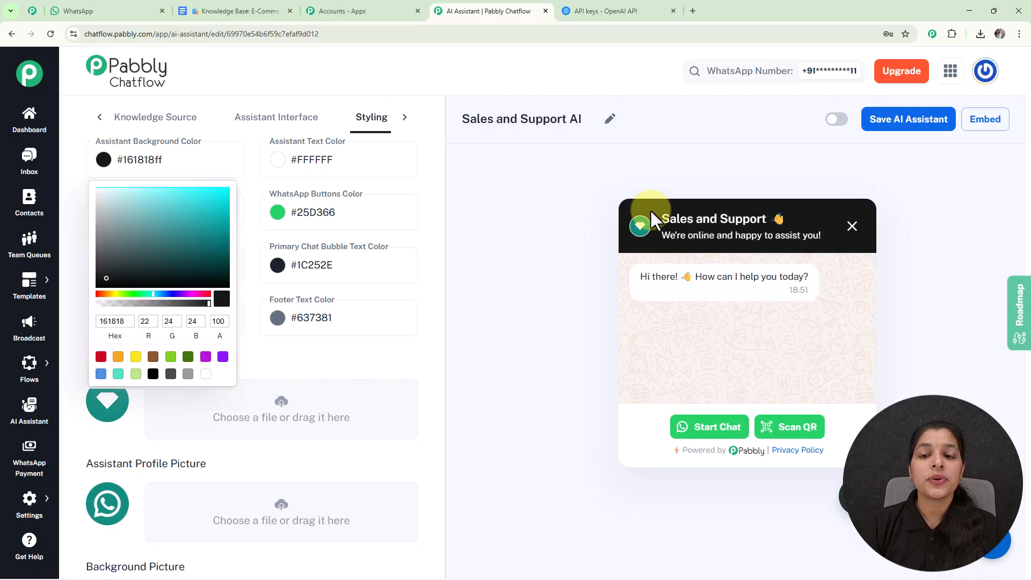
pyautogui.scroll(-1, 570, 278)
pyautogui.click(570, 277)
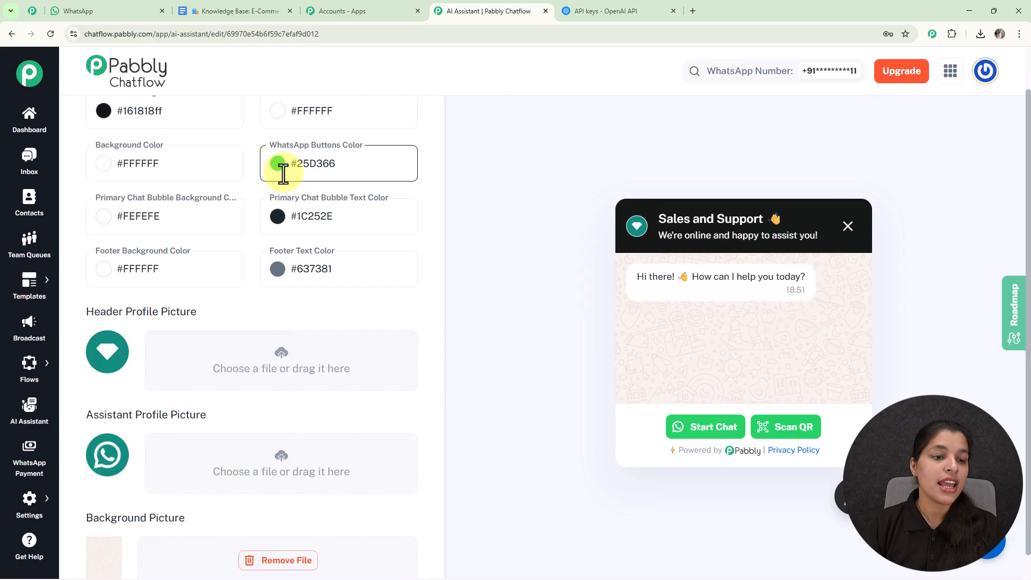
# Save the Sales and Support AI assistant as active and view its embed script
pyautogui.scroll(-1, 287, 215)
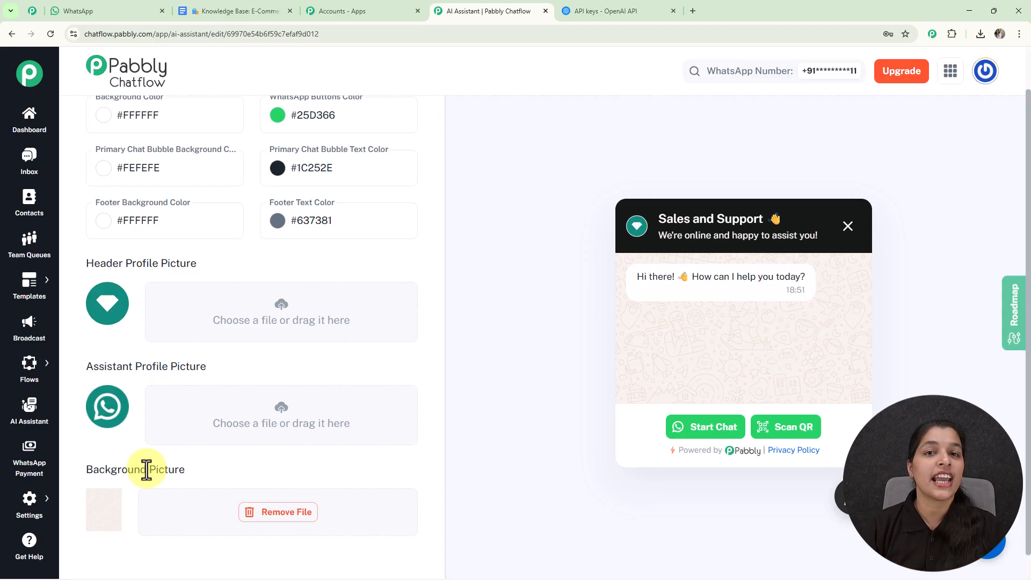
pyautogui.scroll(1, 666, 318)
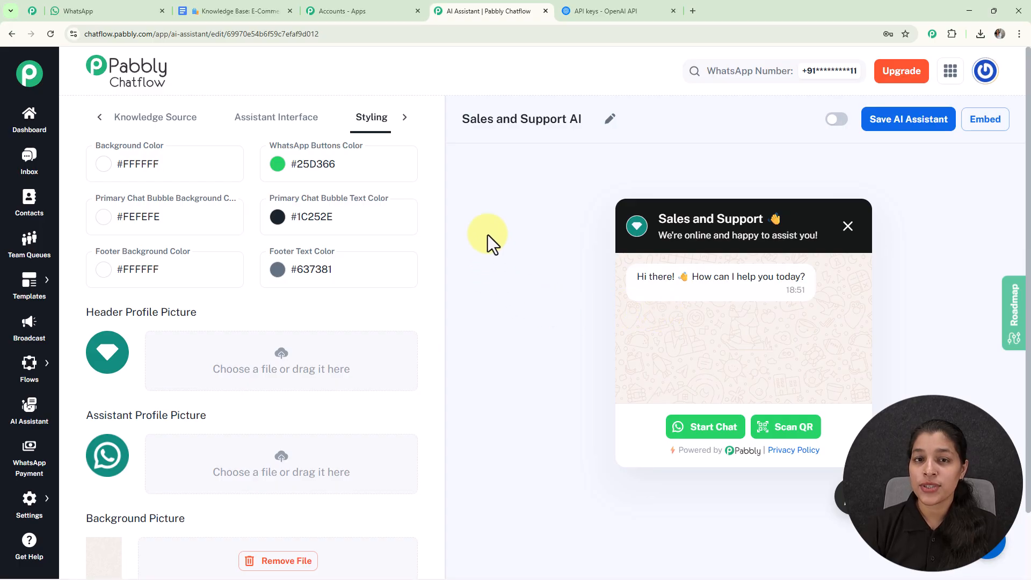
pyautogui.click(832, 120)
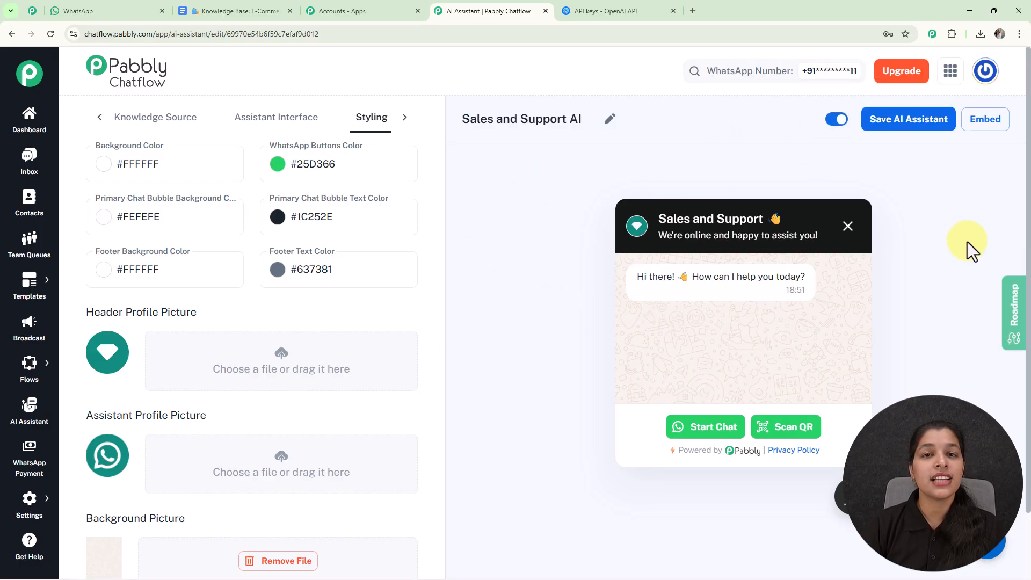
pyautogui.click(928, 118)
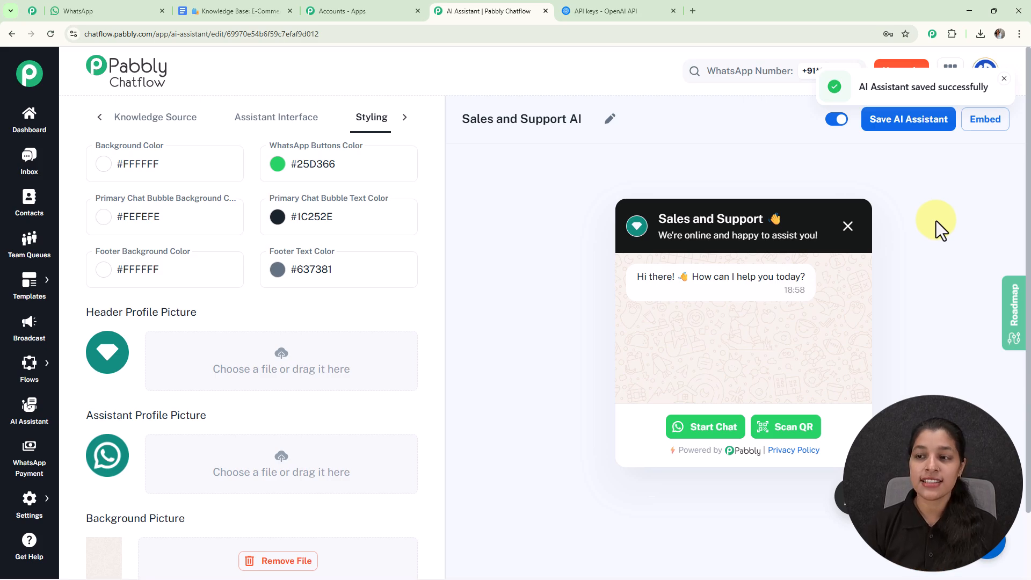
pyautogui.click(987, 119)
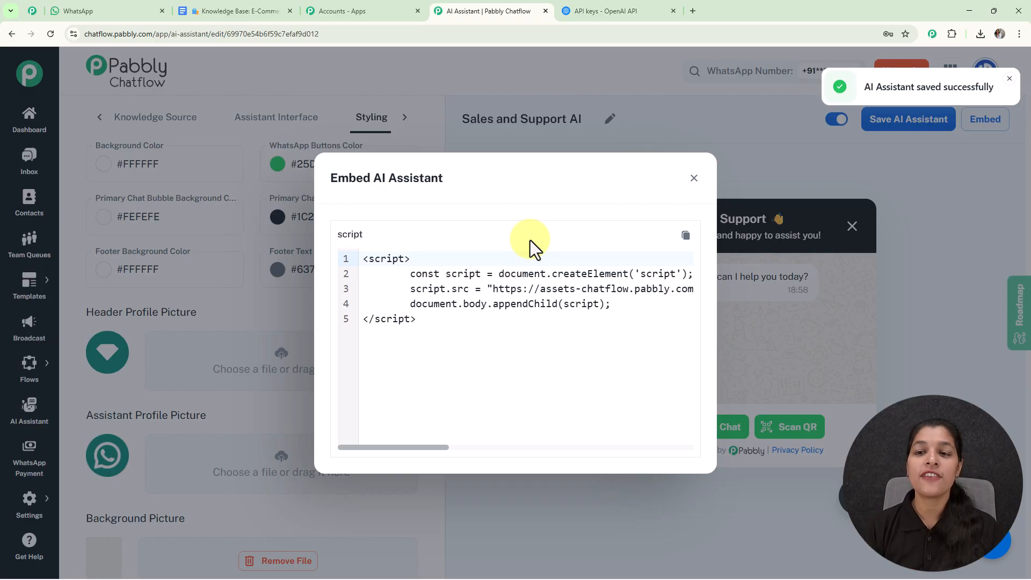
pyautogui.click(696, 182)
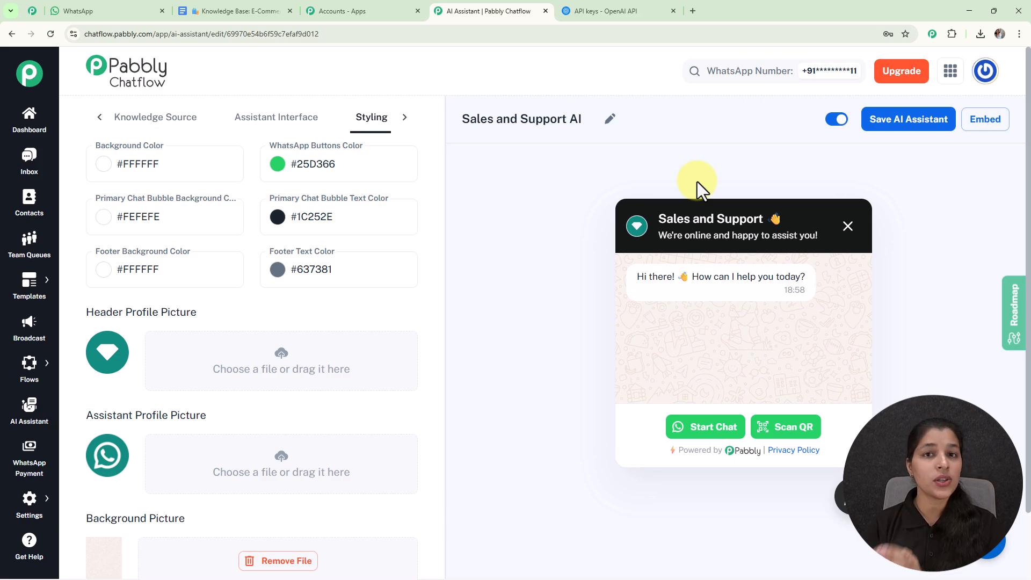
# Open the inbox settings and examine the contact list and AI assistant options for AI auto-replies
pyautogui.moveTo(37, 511)
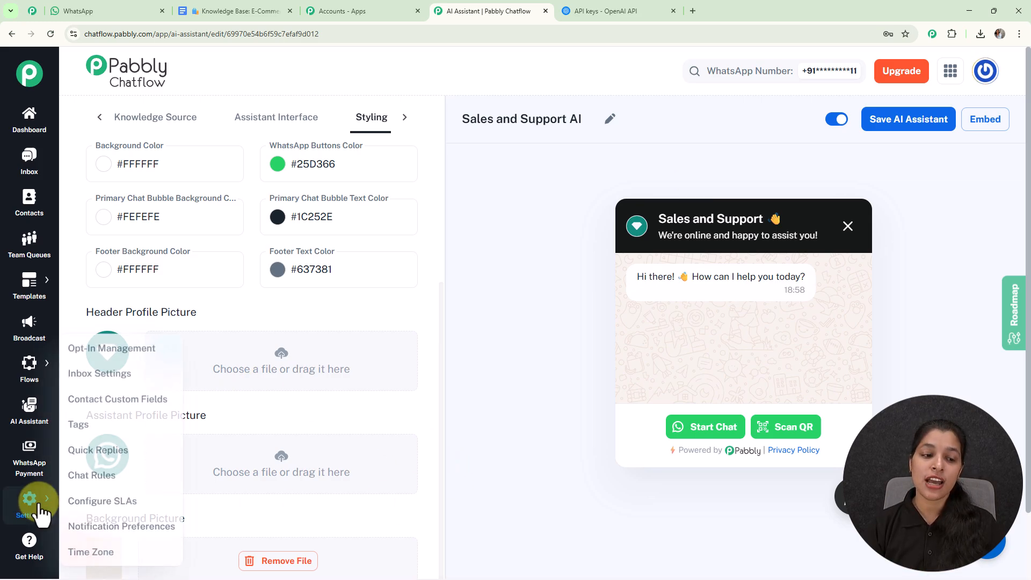
pyautogui.click(103, 375)
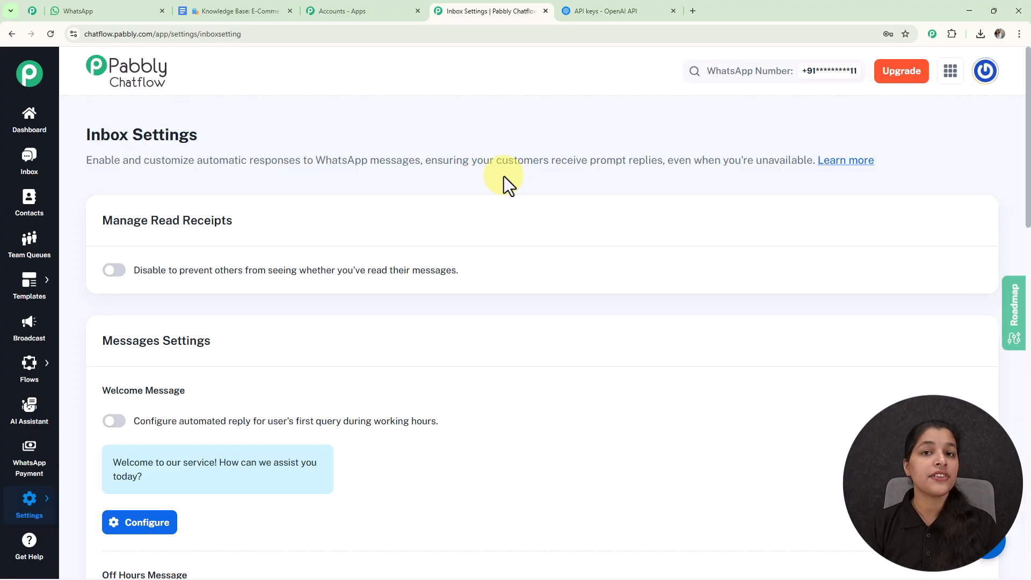
pyautogui.scroll(-15, 504, 177)
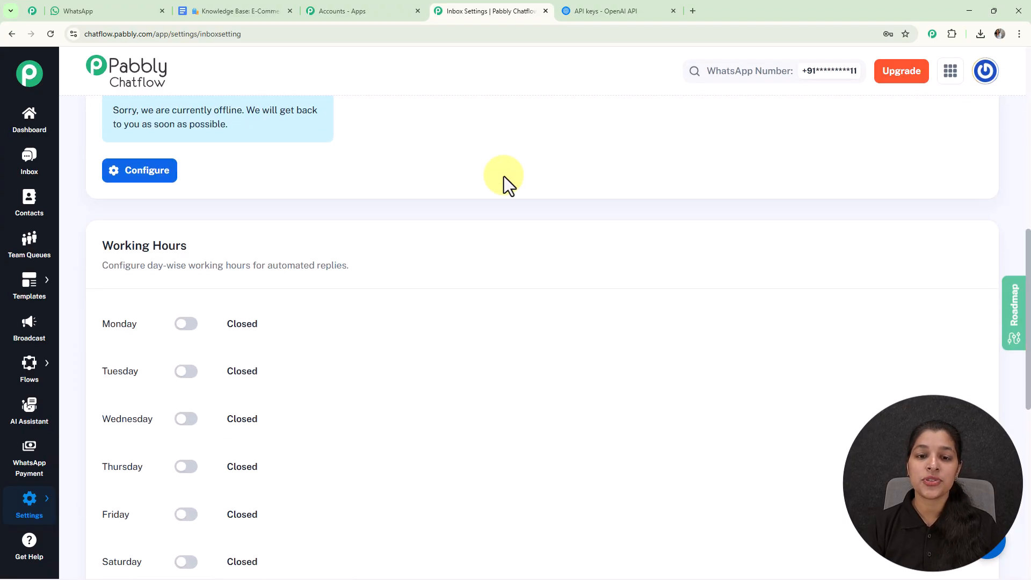
pyautogui.scroll(-3, 503, 176)
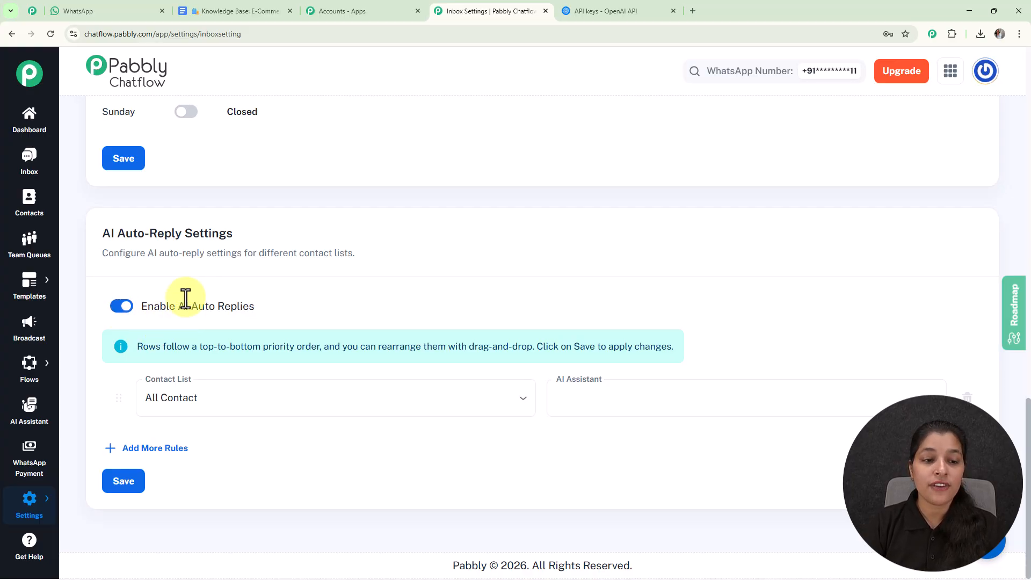
pyautogui.click(260, 412)
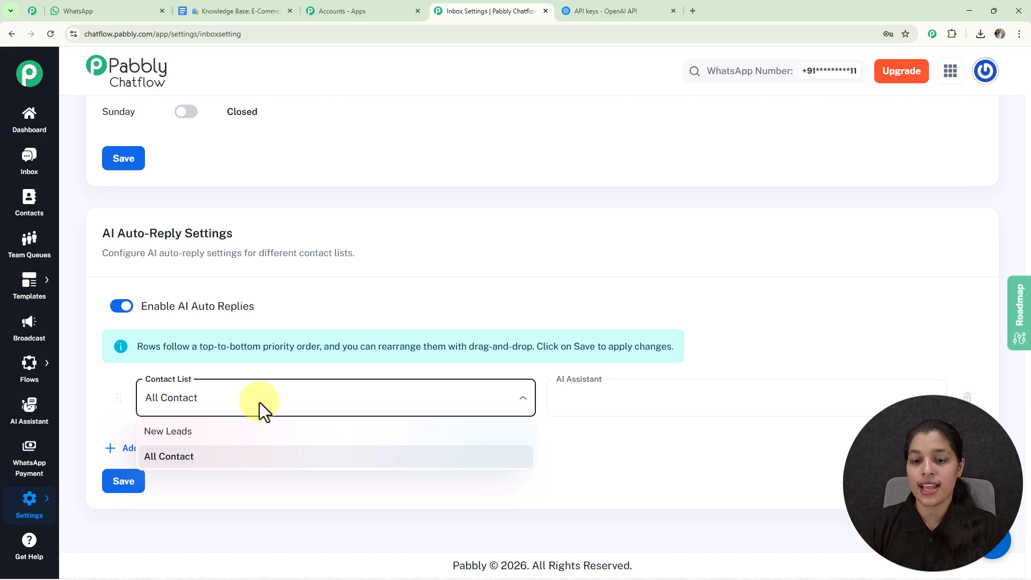
pyautogui.click(732, 397)
pyautogui.click(732, 397)
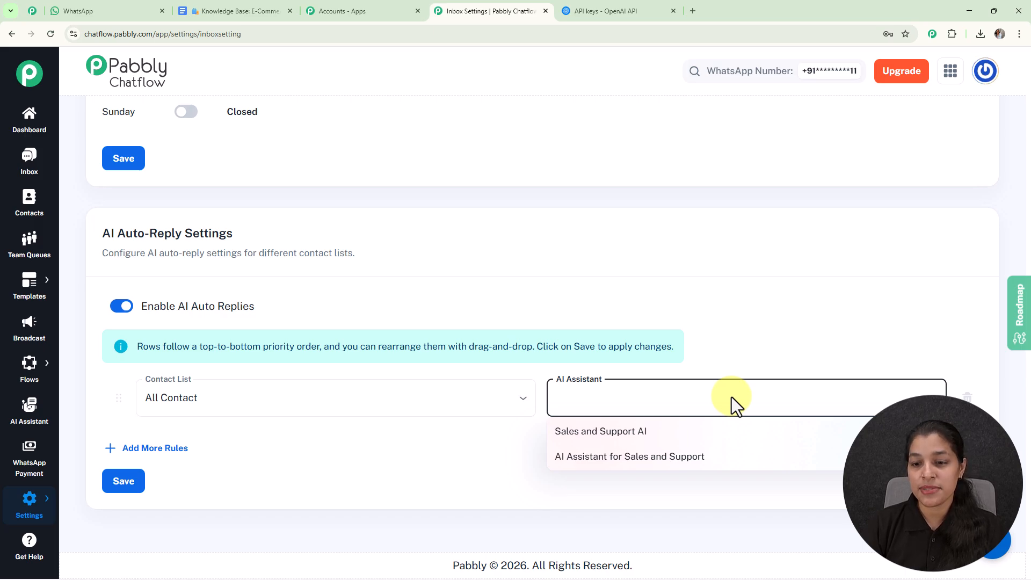
pyautogui.click(759, 341)
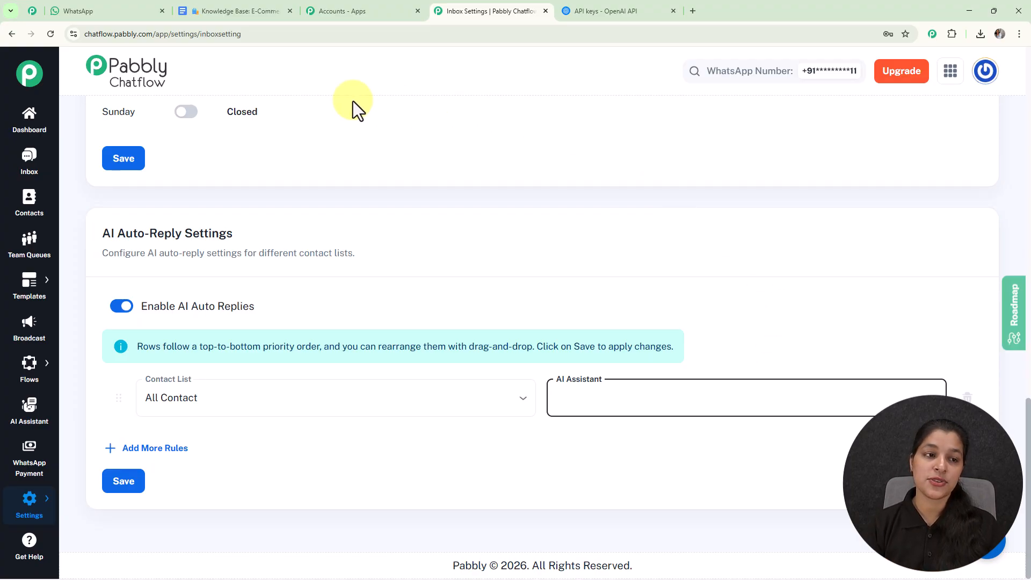
# Open the second conversation in the inbox and assign the Sales and Support AI assistant to that chat
pyautogui.click(29, 160)
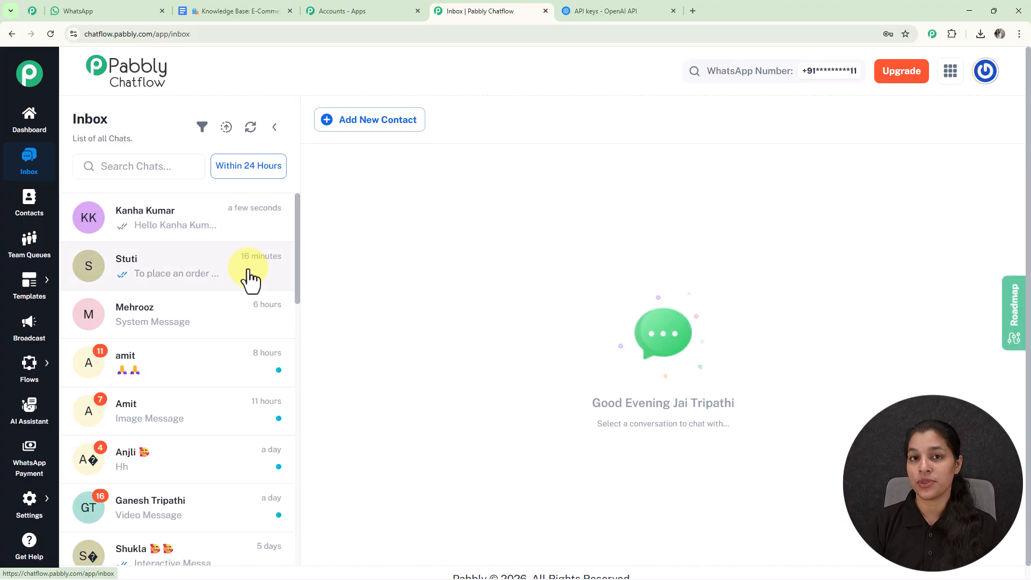
pyautogui.click(250, 277)
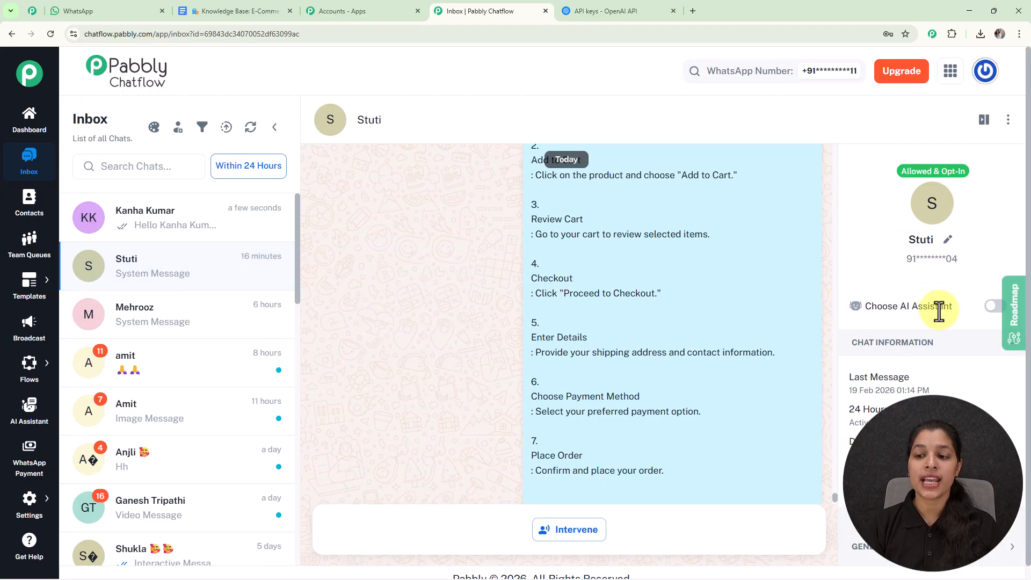
pyautogui.click(994, 307)
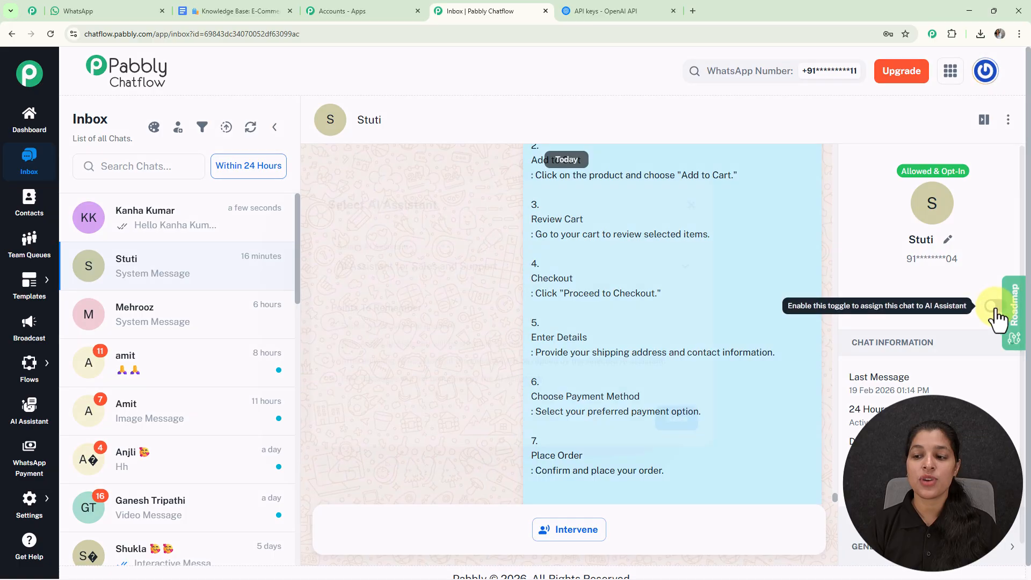
pyautogui.click(520, 266)
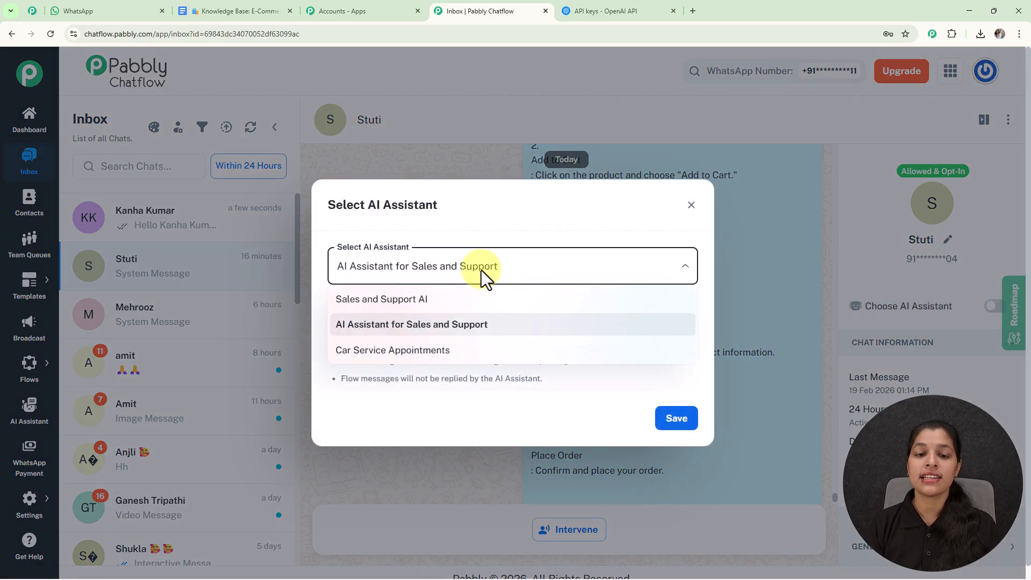
pyautogui.click(412, 299)
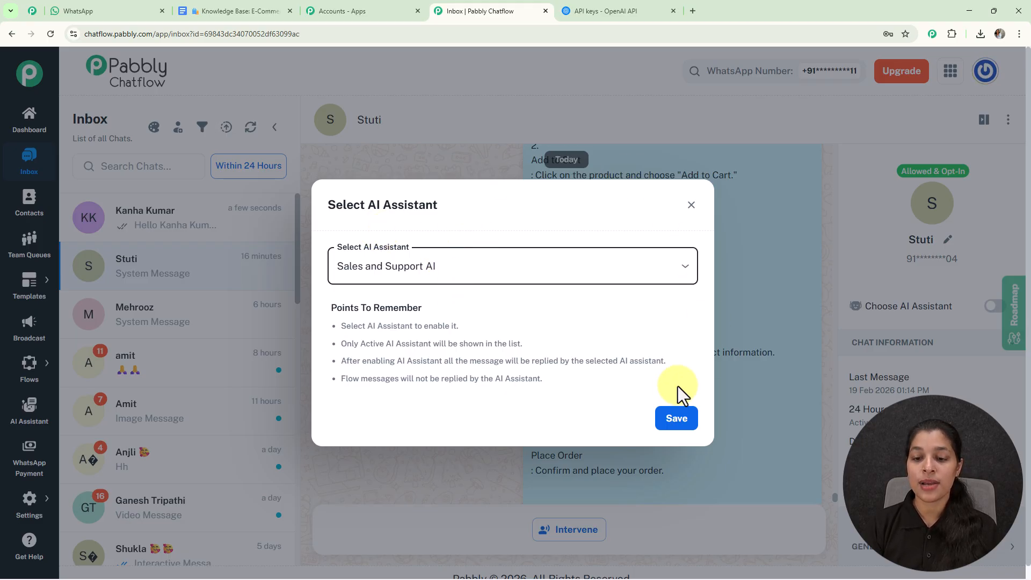
pyautogui.click(670, 418)
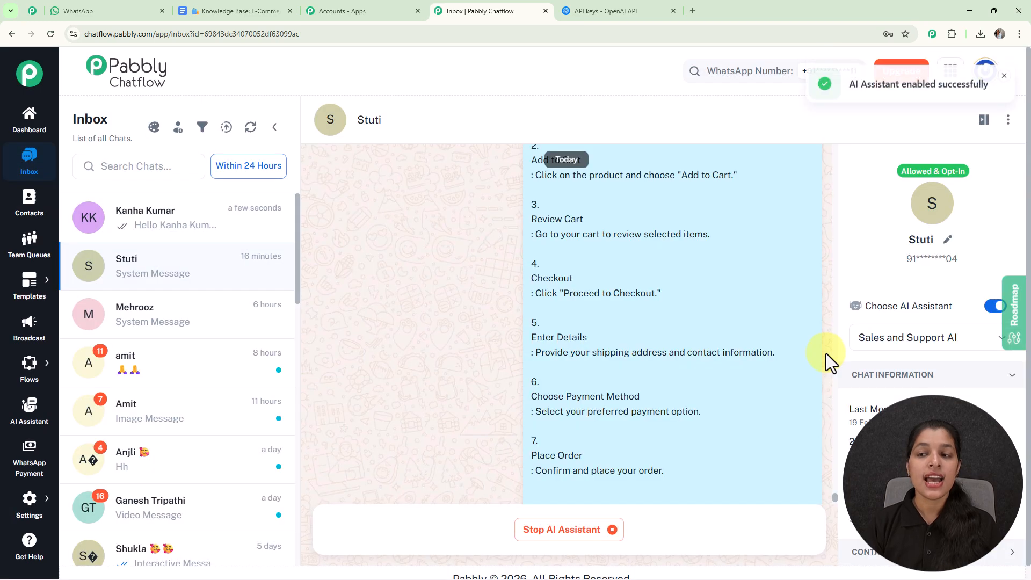
pyautogui.moveTo(749, 222)
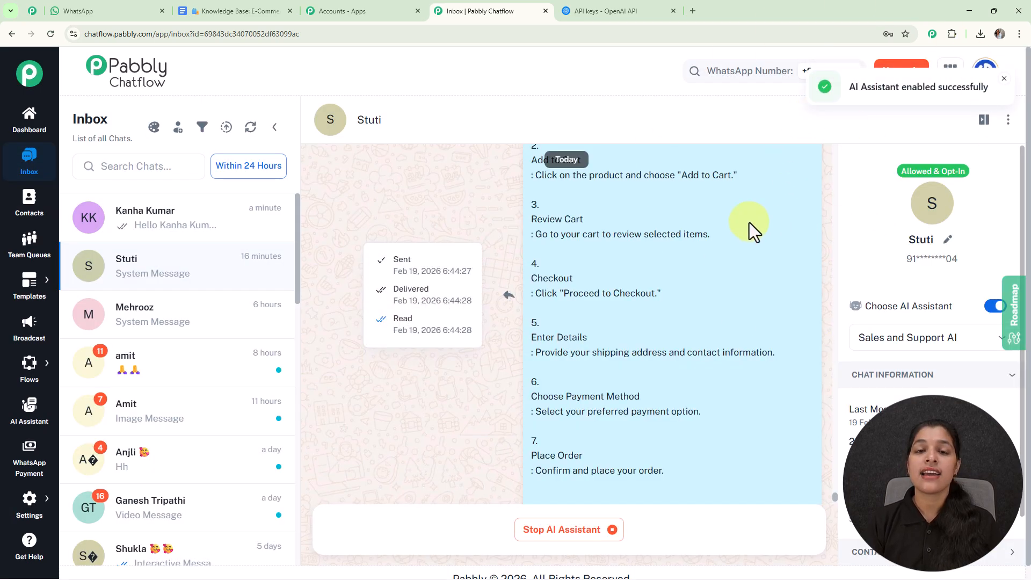